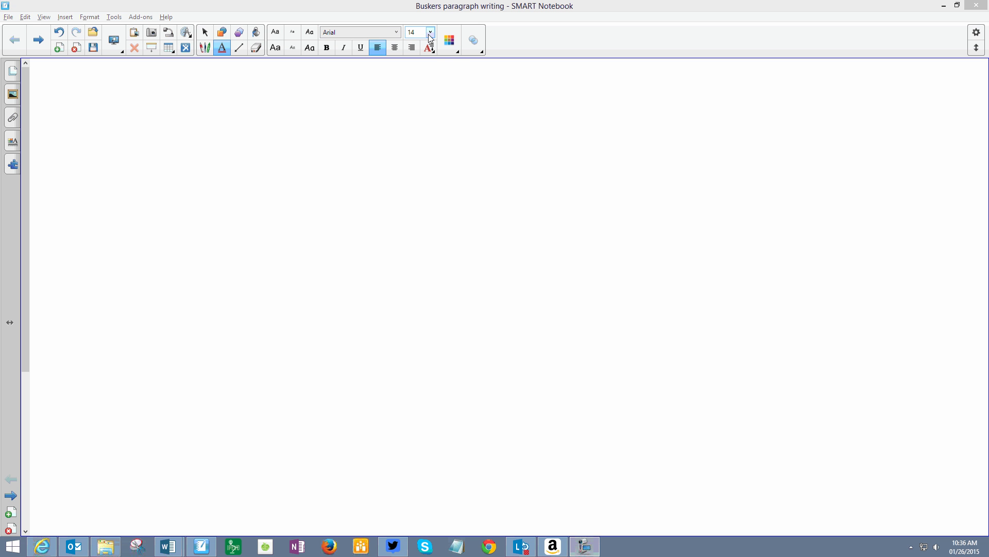
click(430, 35)
click(430, 35)
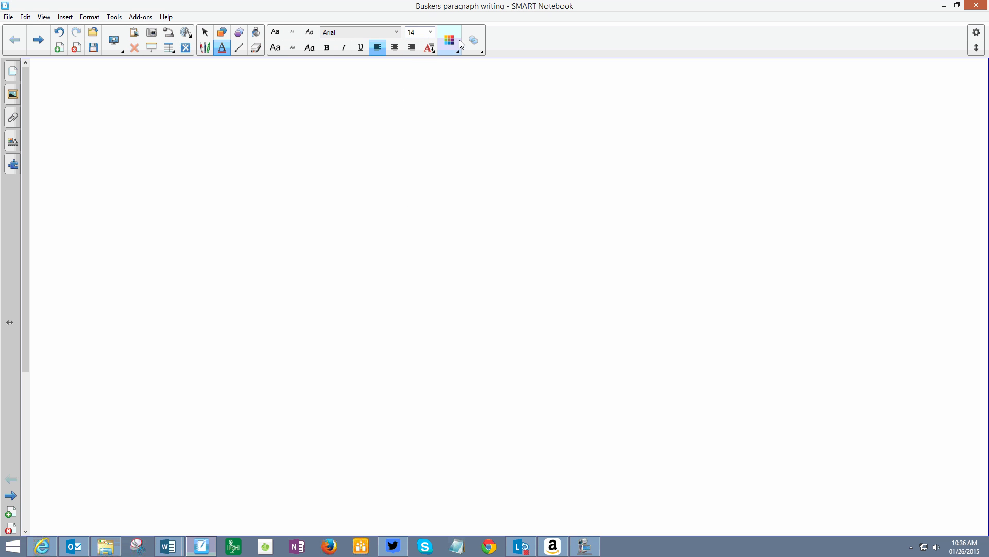
click(456, 42)
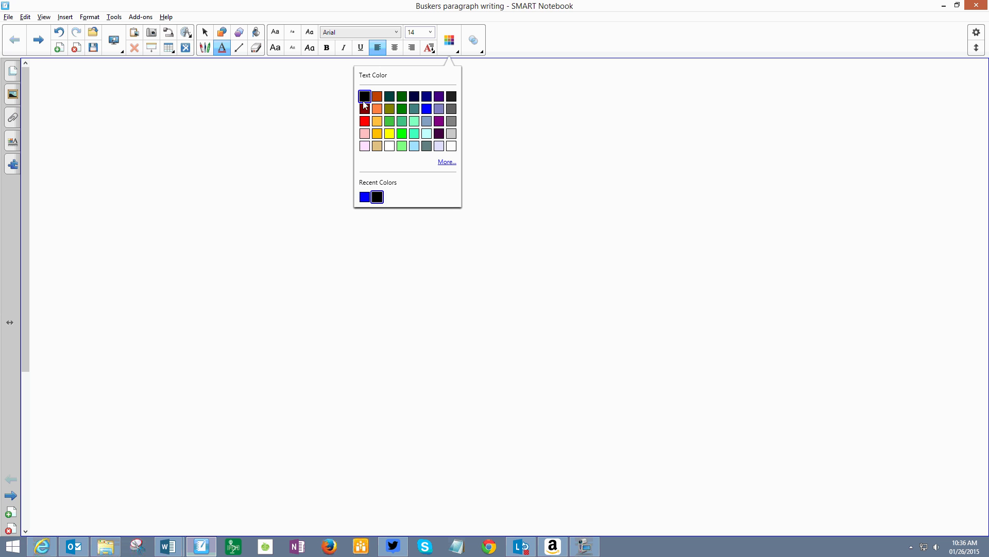
click(300, 94)
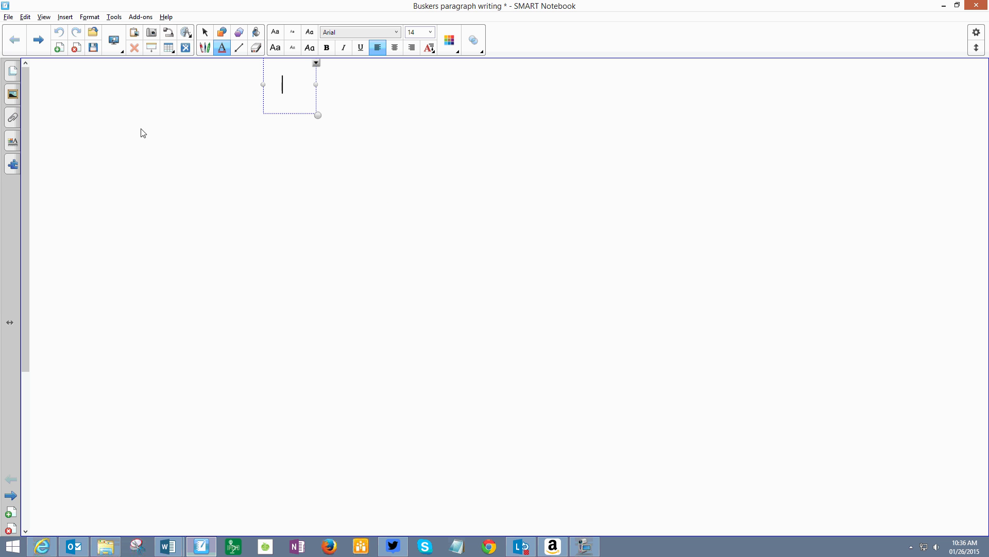
click(105, 117)
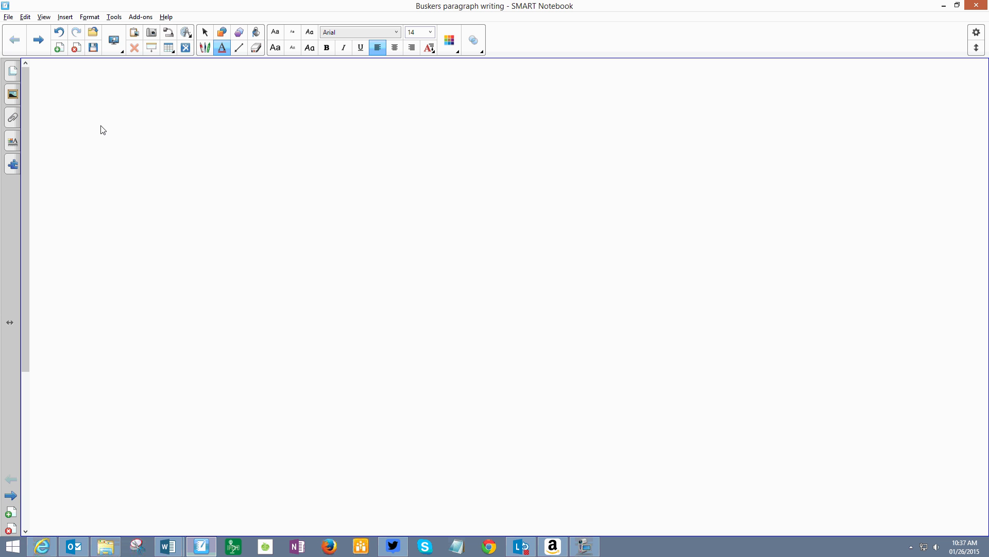
Step: Add the words "Buskers", "are" and "playing" as three separate text objects, staggered from the page's upper left
click(100, 128)
text(Buskers)
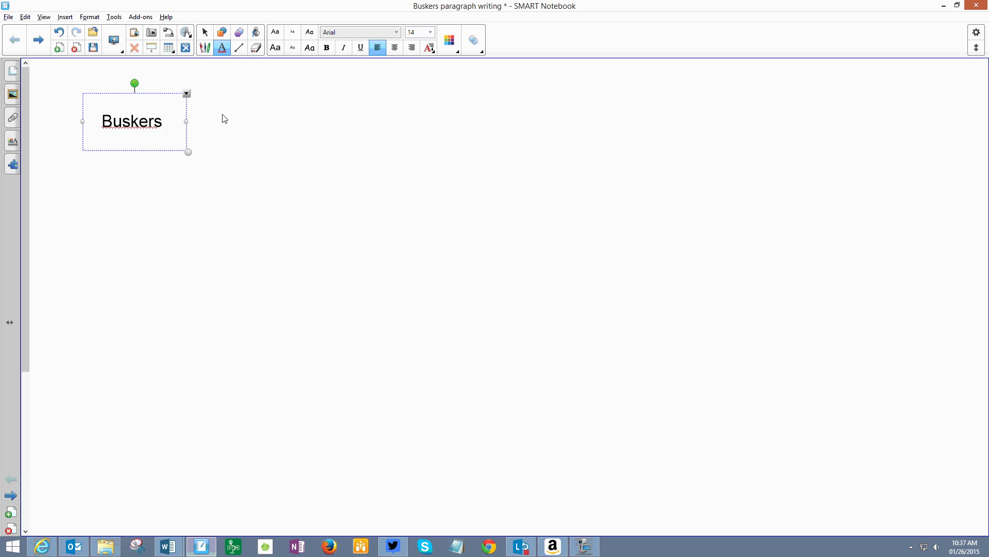
click(222, 158)
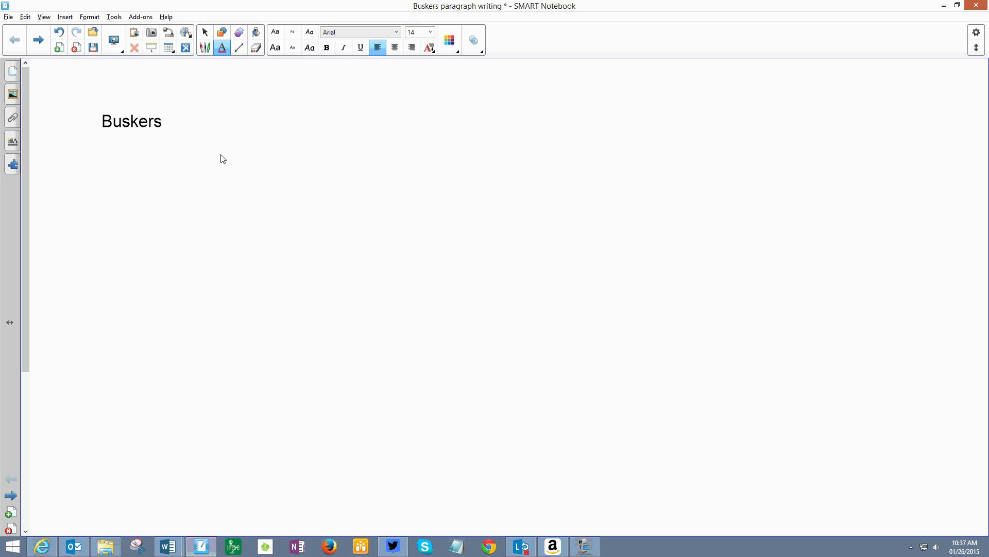
click(220, 154)
text(are)
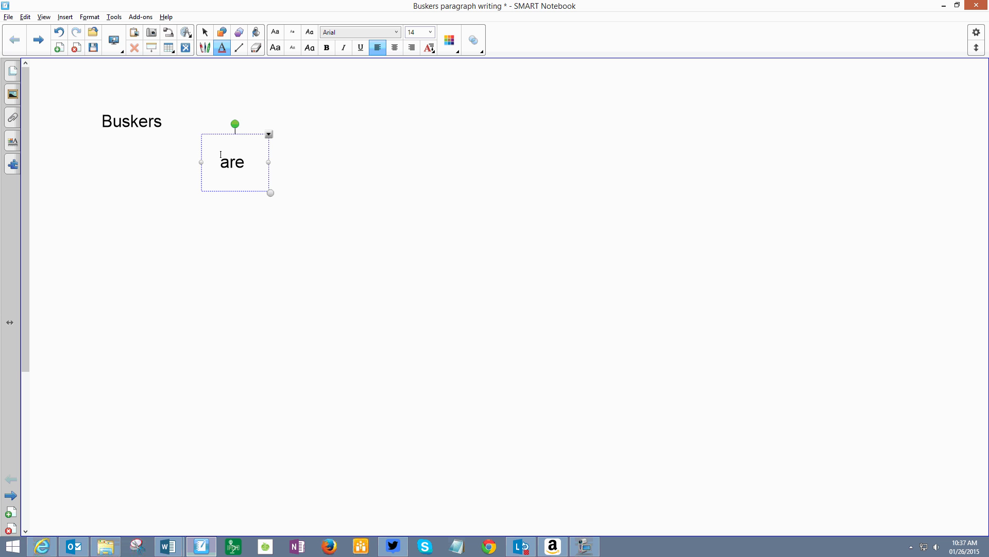
click(297, 172)
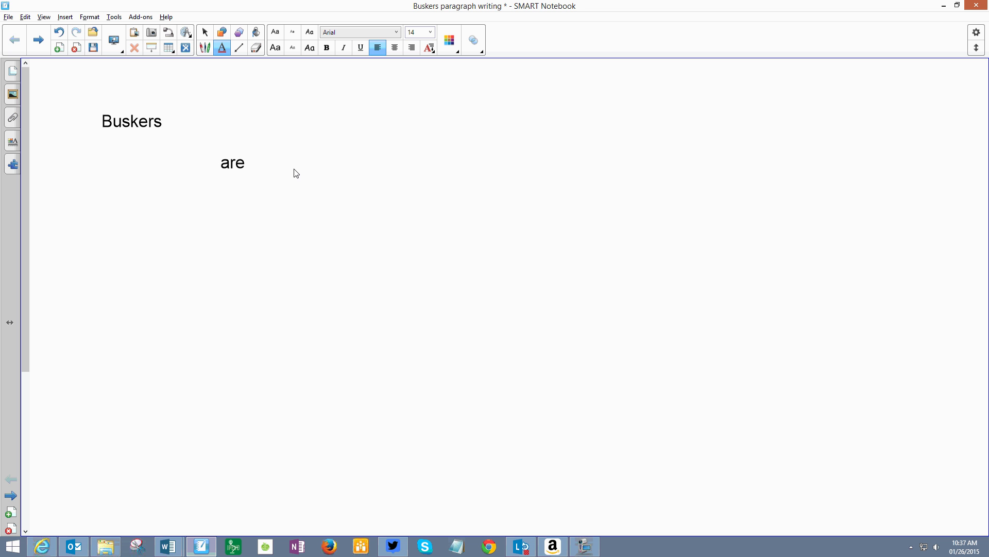
click(296, 172)
text(playing)
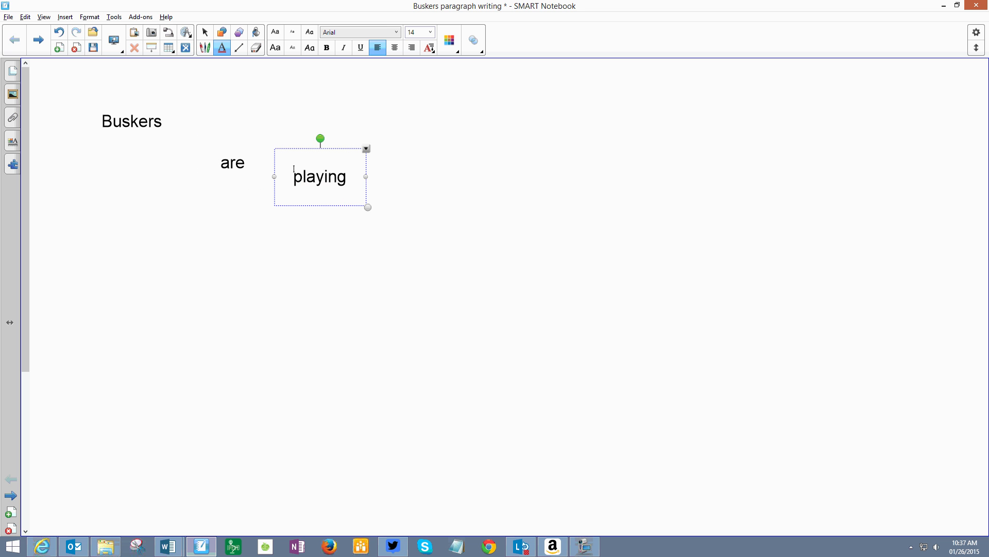
click(430, 200)
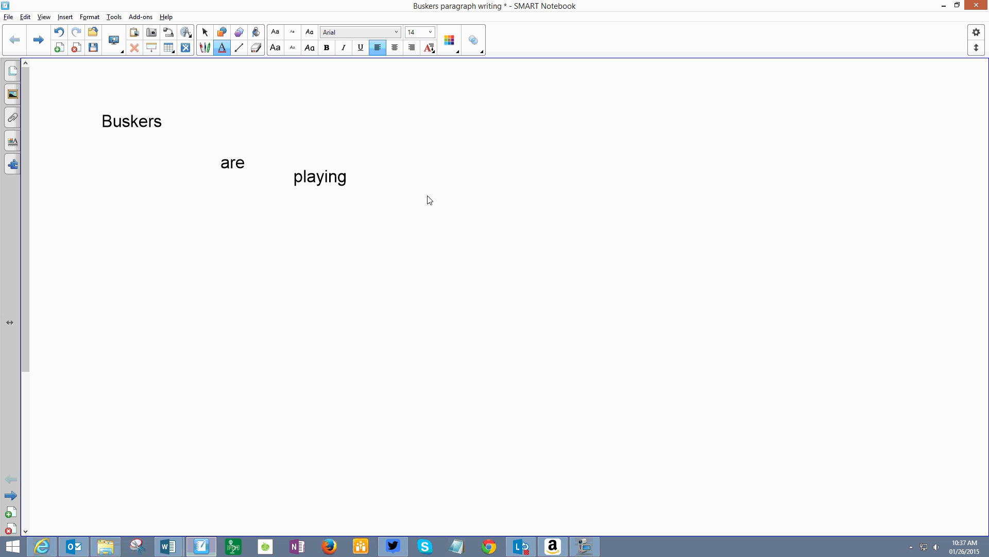
Step: Add the words "music" and "to" as separate text objects after "playing"
click(428, 196)
text(musik)
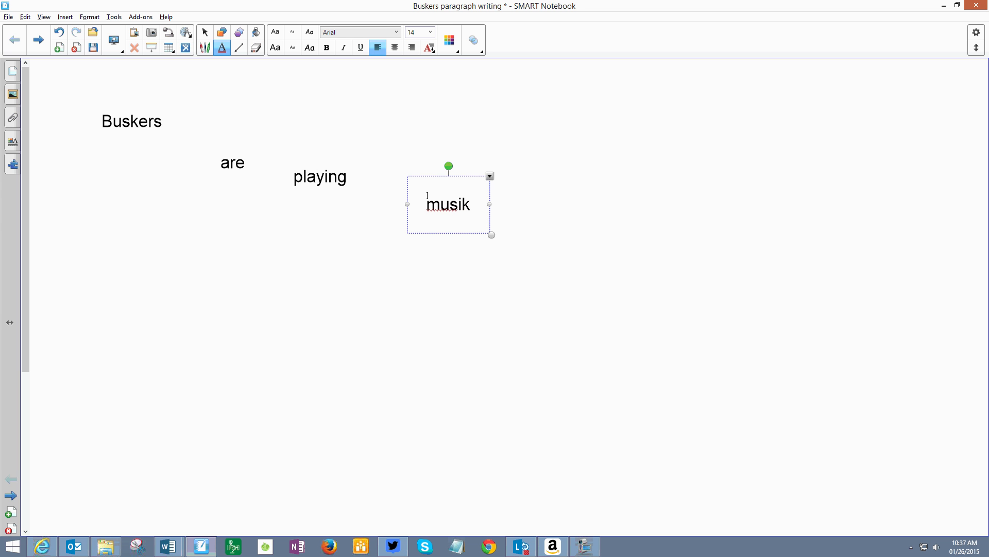
key(BackSpace)
text(c)
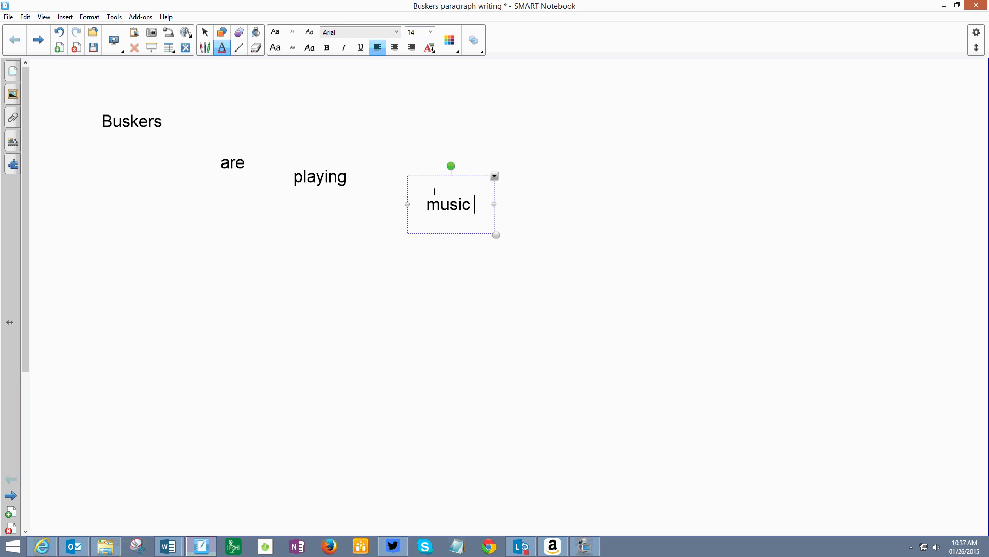
click(531, 207)
click(532, 206)
text(to)
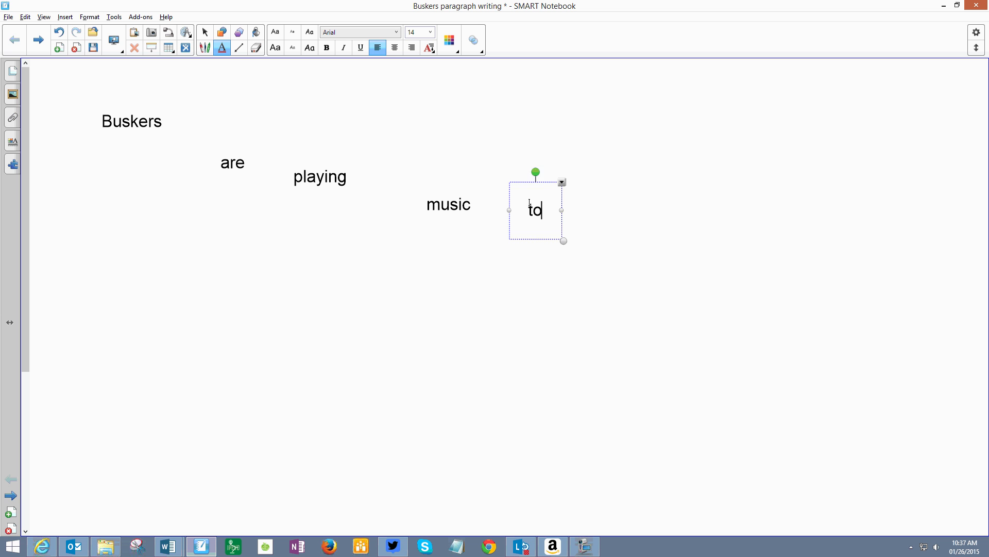
click(618, 228)
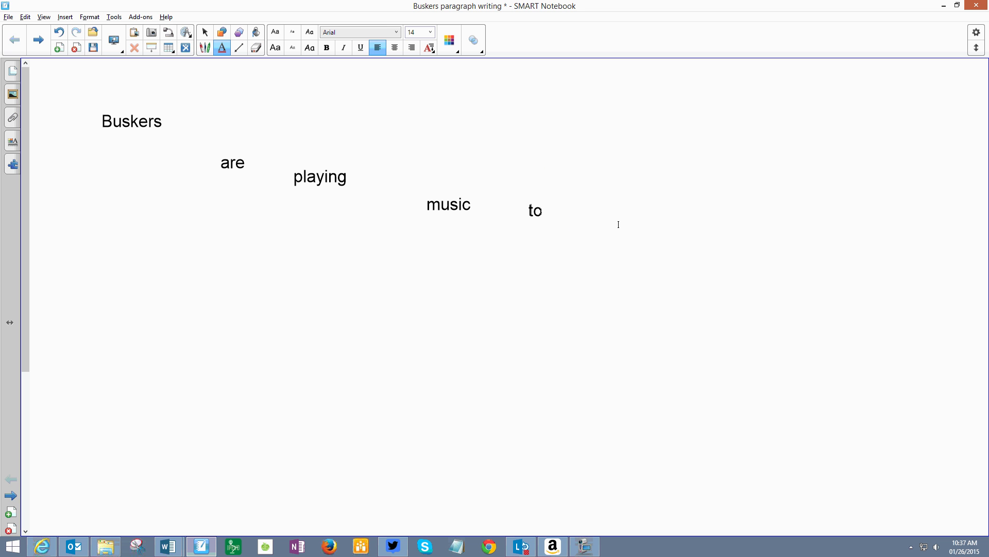
Step: Add "make" and "money." as separate text objects after "to" to complete the scattered sentence
click(618, 225)
text(make)
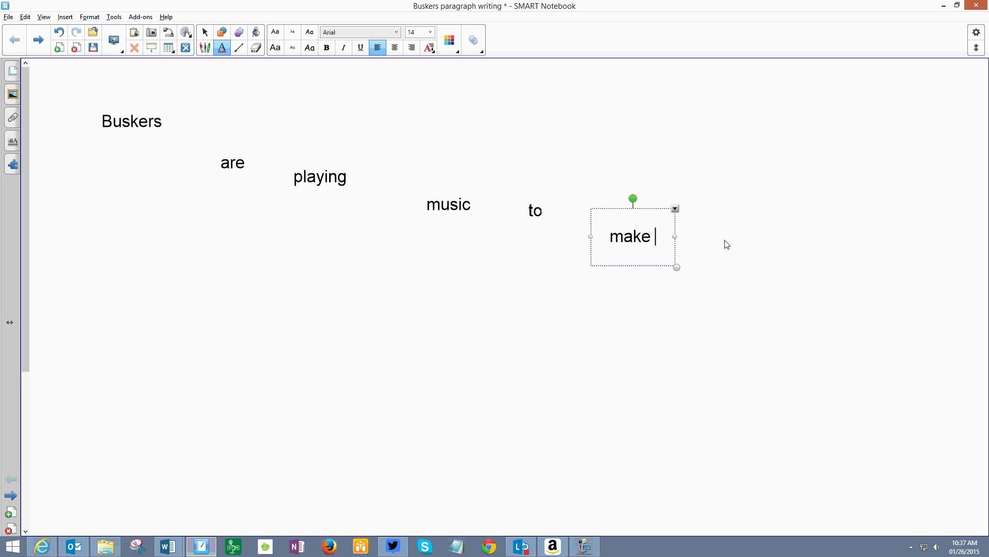
click(722, 239)
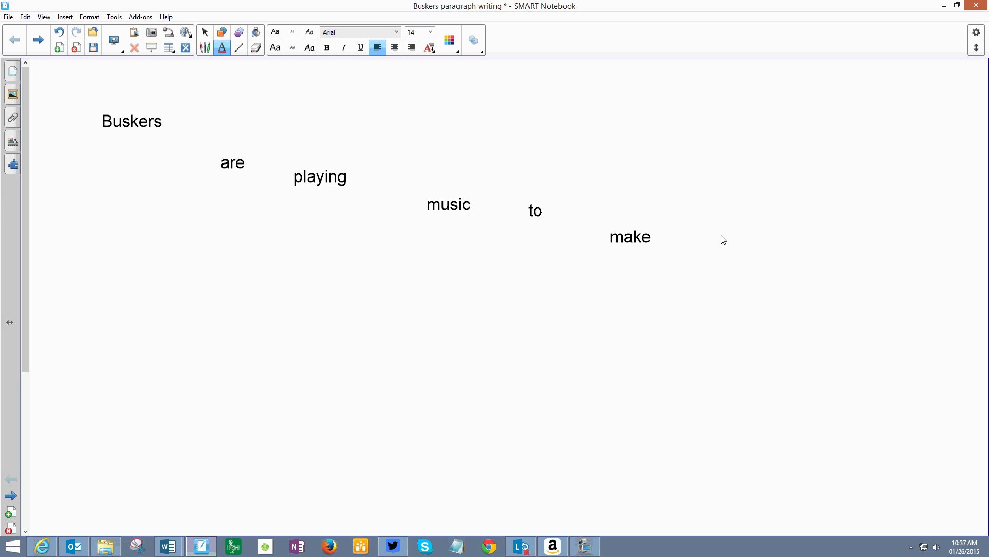
click(723, 239)
text(money)
key(BackSpace)
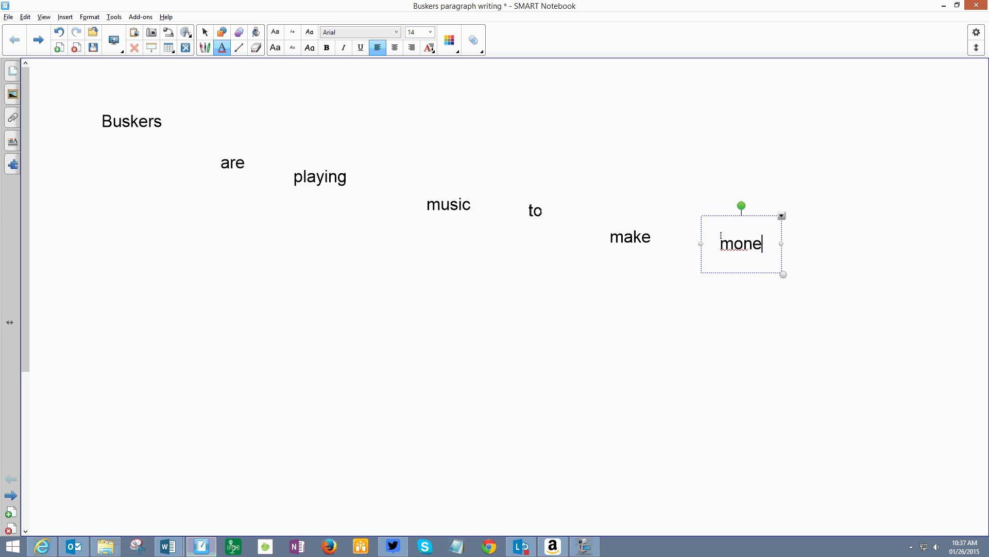
text(y.)
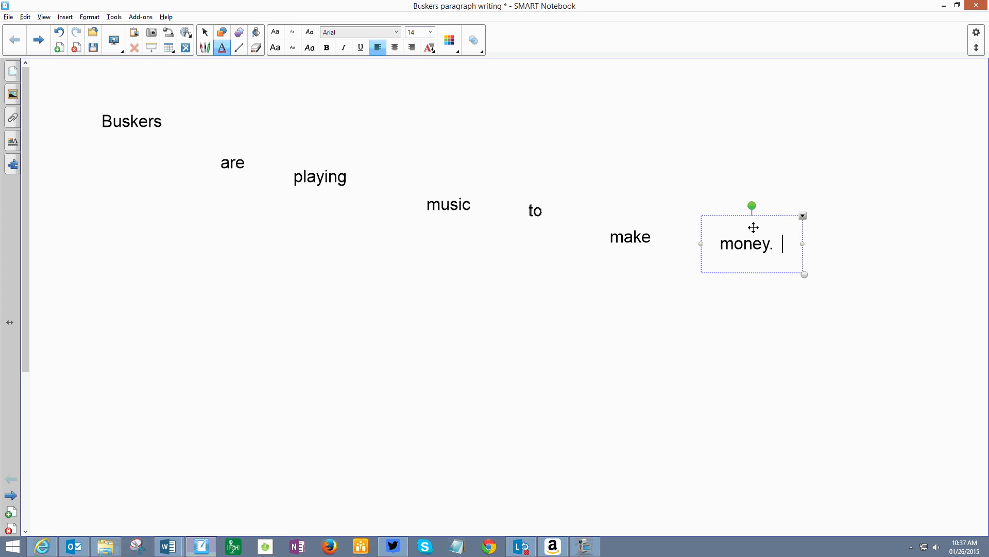
click(752, 316)
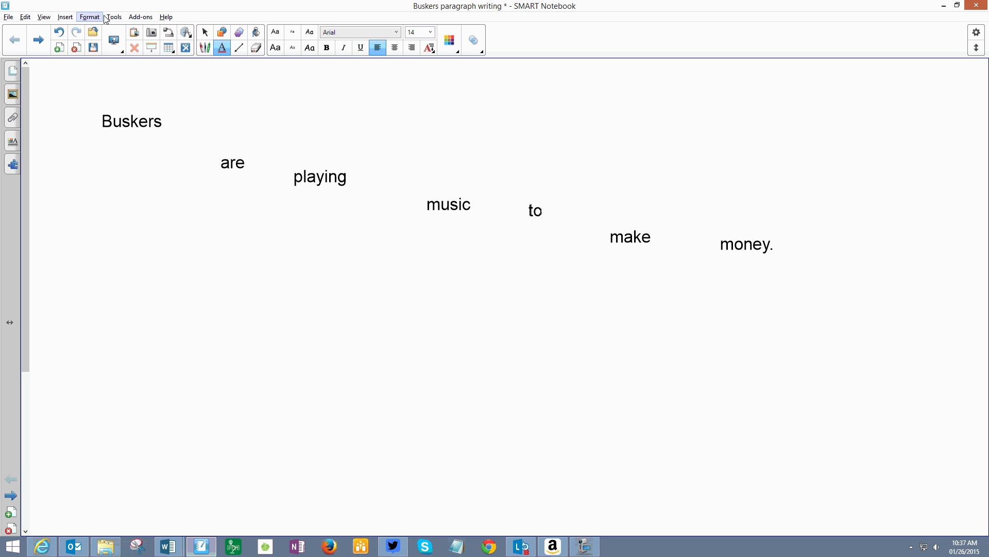
Step: Apply alignment settings with guides shown for active objects and objects snapping to guides
click(42, 17)
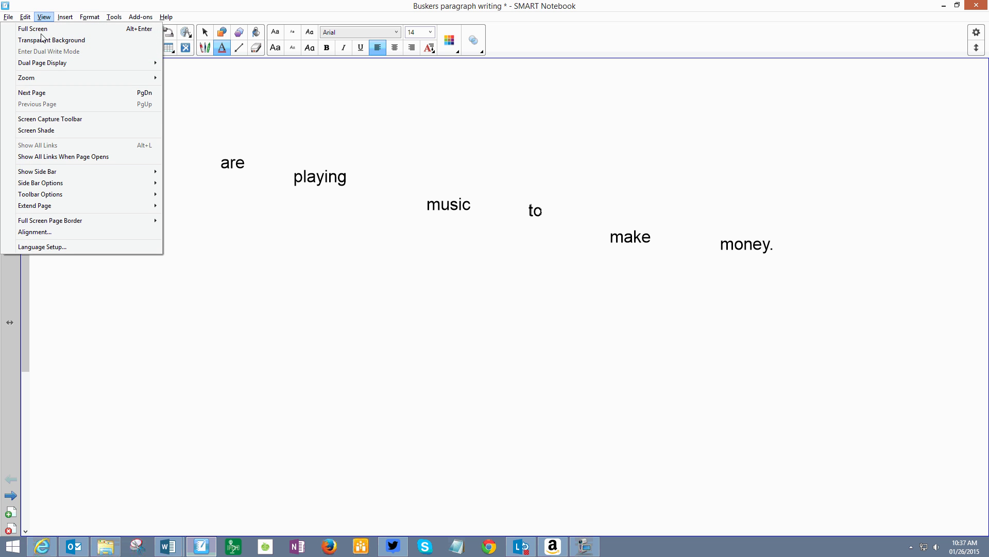
click(23, 232)
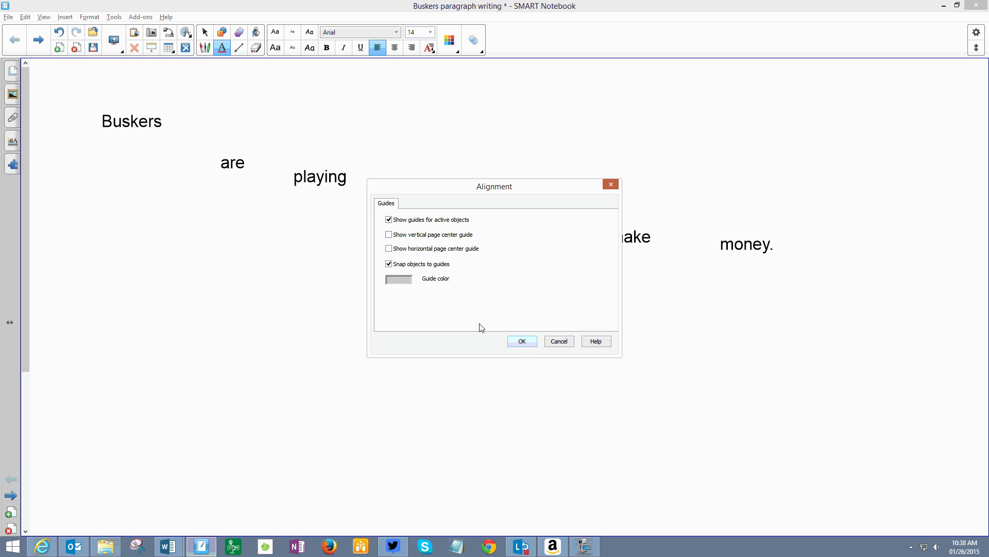
click(522, 341)
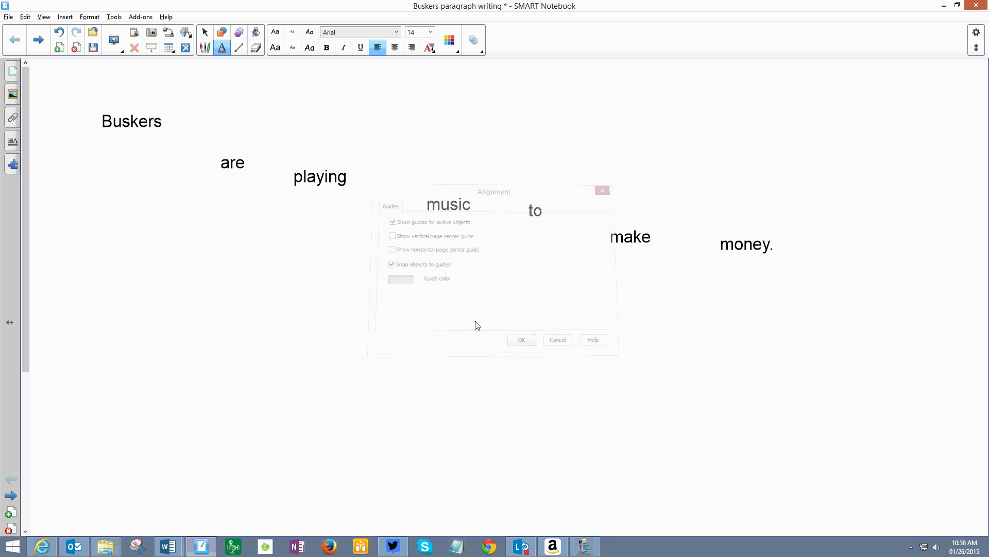
Step: Line up "are", "playing", "music", "to", "make" and "money." in order after "Buskers" using the alignment guides
click(209, 36)
drag(234, 161, 185, 124)
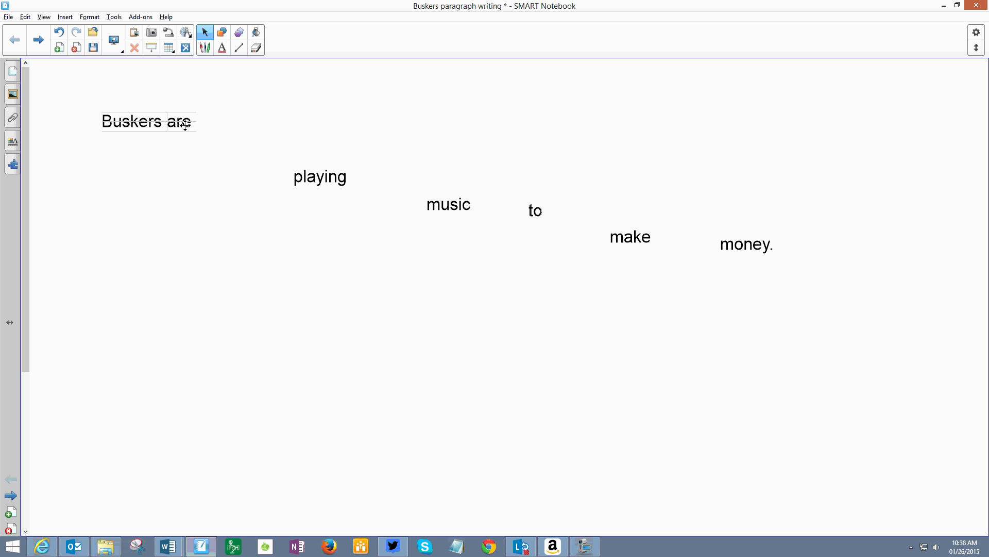
drag(185, 124, 189, 123)
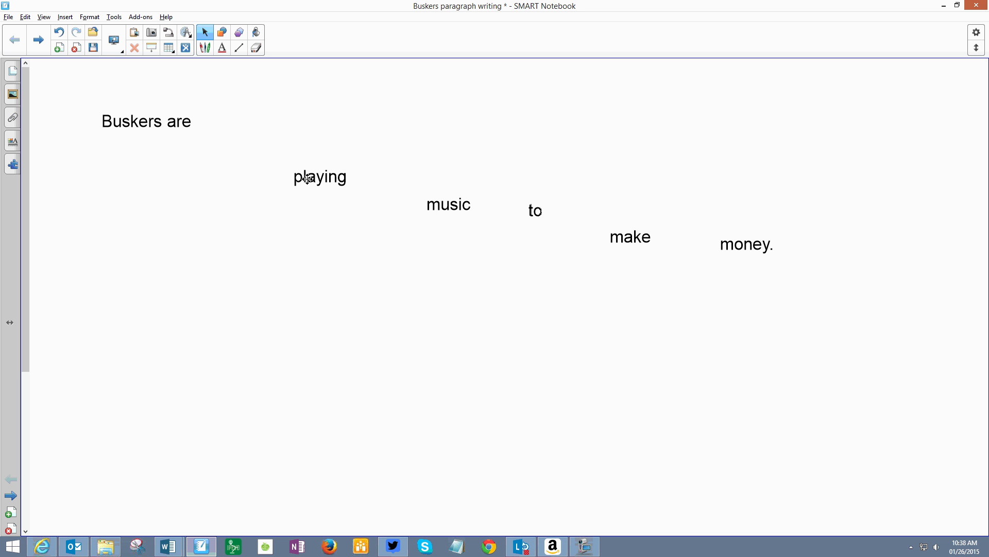
drag(307, 178, 210, 123)
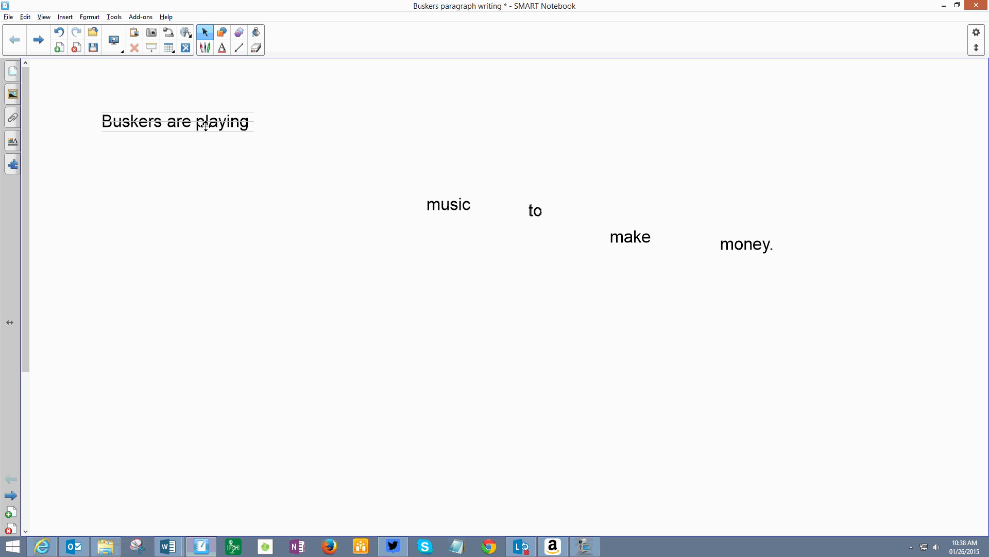
drag(430, 200, 255, 113)
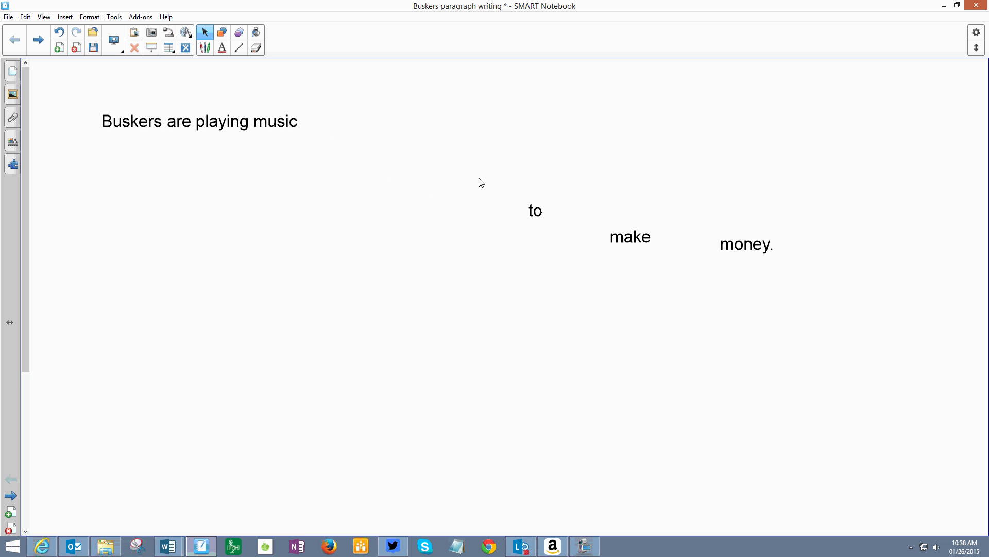
drag(539, 203, 308, 119)
drag(610, 234, 325, 119)
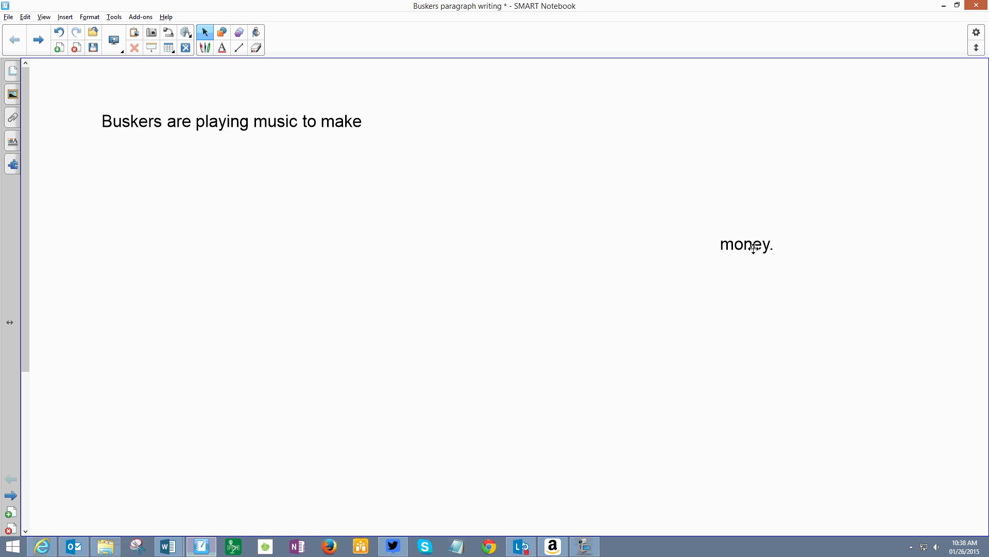
drag(749, 248, 394, 125)
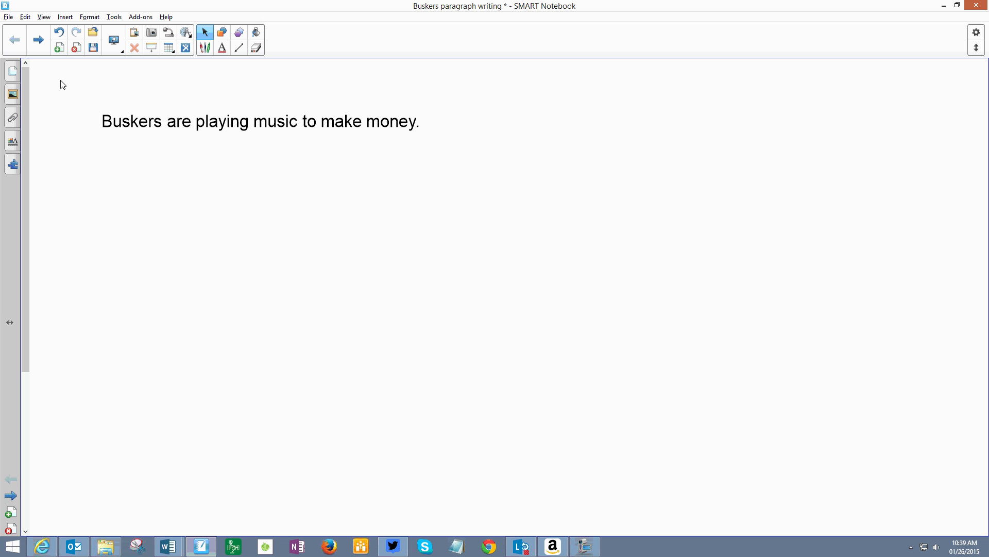
Step: Group all the words of "Buskers are playing music to make money." into one object and move it slightly left
drag(61, 82, 477, 174)
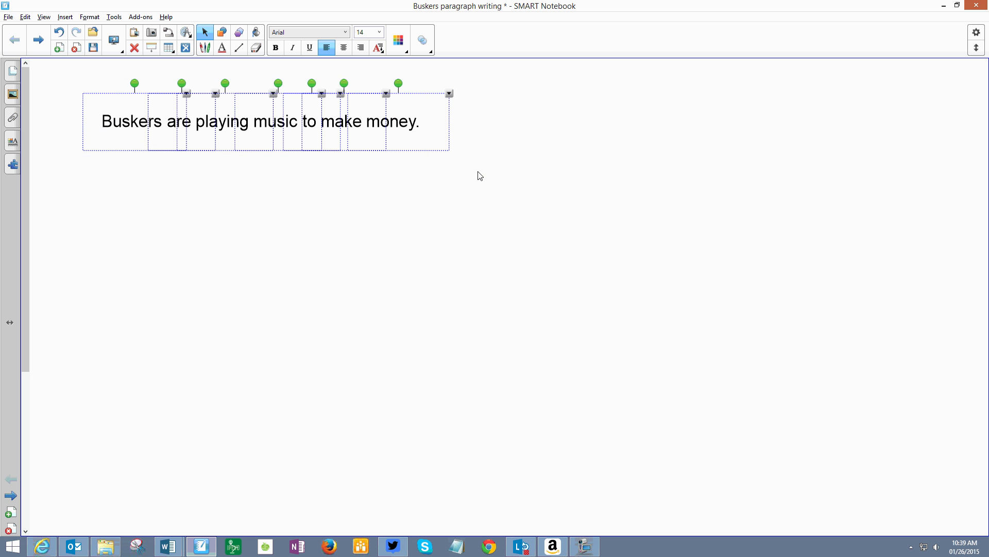
right_click(256, 117)
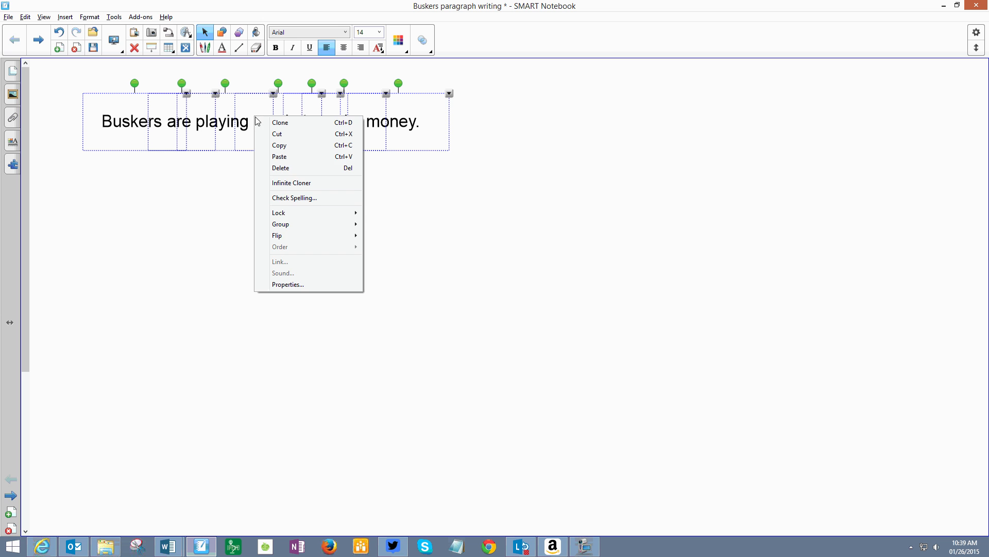
mouse_move(285, 225)
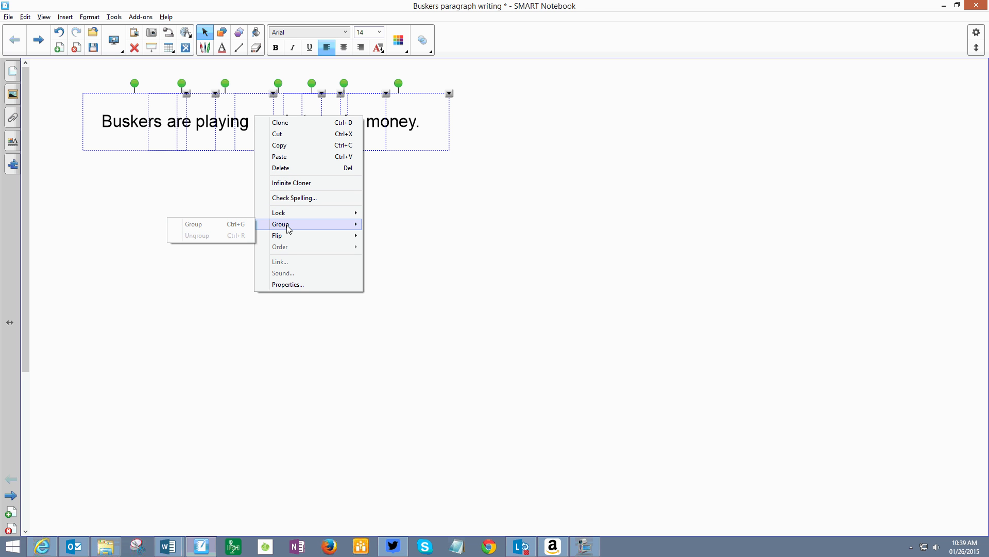
click(221, 228)
drag(217, 135, 161, 123)
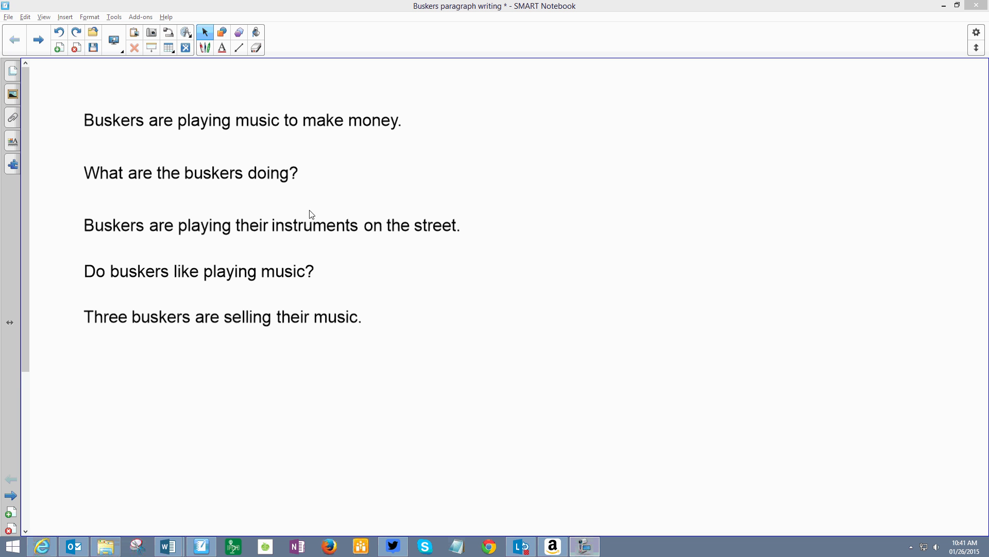
Step: Move "What are the buskers doing?" up slightly and align "Buskers are playing their instruments on the street." directly after it
drag(220, 172, 175, 162)
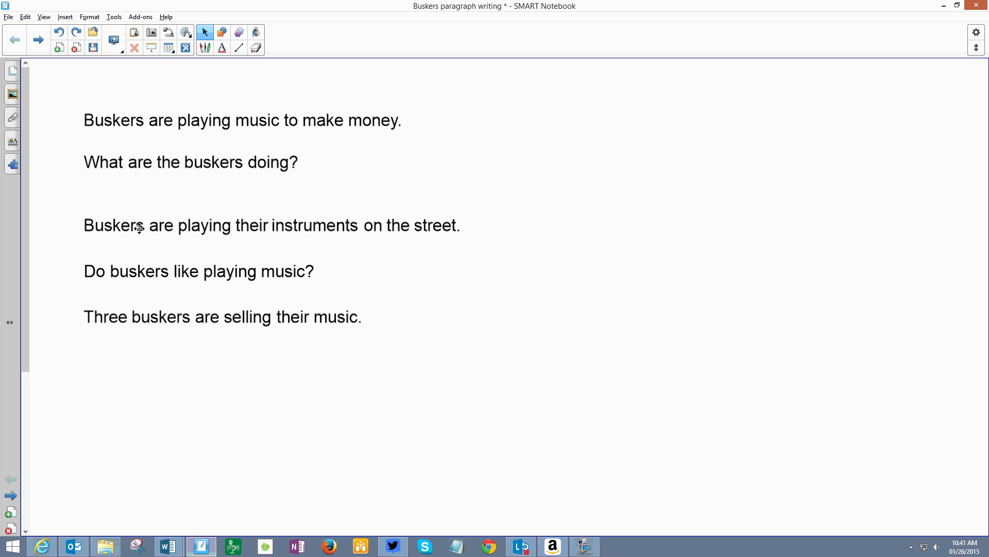
drag(139, 228, 371, 166)
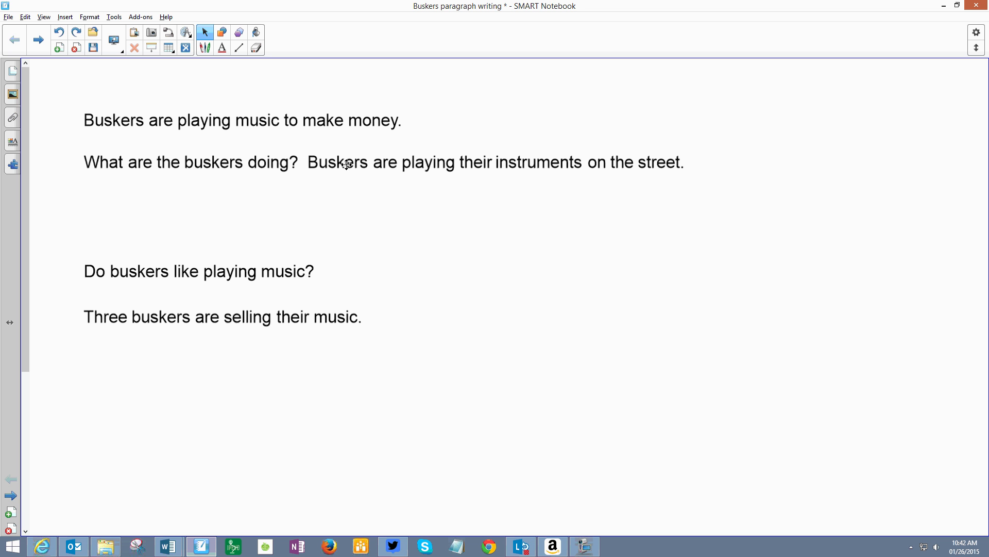
mouse_move(358, 168)
mouse_down()
mouse_move(372, 172)
mouse_move(369, 161)
mouse_move(349, 162)
mouse_up()
Step: Place "Buskers are playing music to make money." under the opening line and align "Three buskers are selling their music." after it
drag(156, 120, 175, 197)
drag(179, 316, 516, 194)
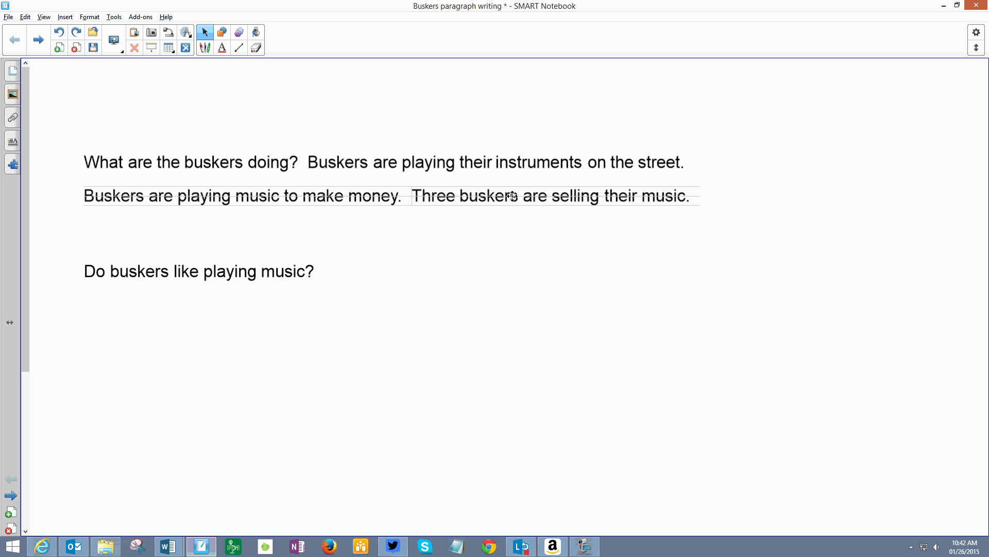
Step: Move "Do buskers like playing music?" up directly under the paragraph's second line
drag(225, 264, 217, 222)
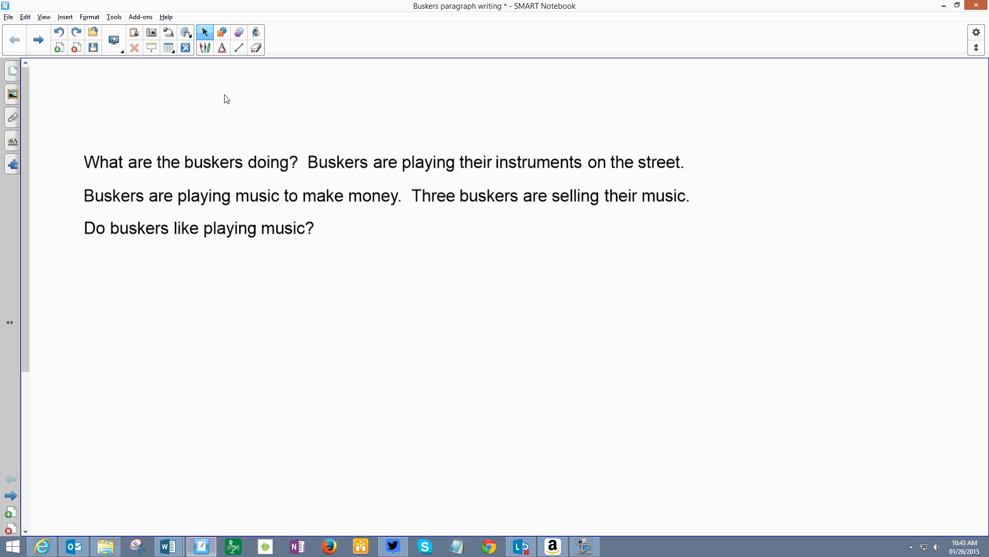
Step: Strike through "Buskers" in the second sentence with a blue pen line of the thinnest width
click(205, 47)
click(350, 36)
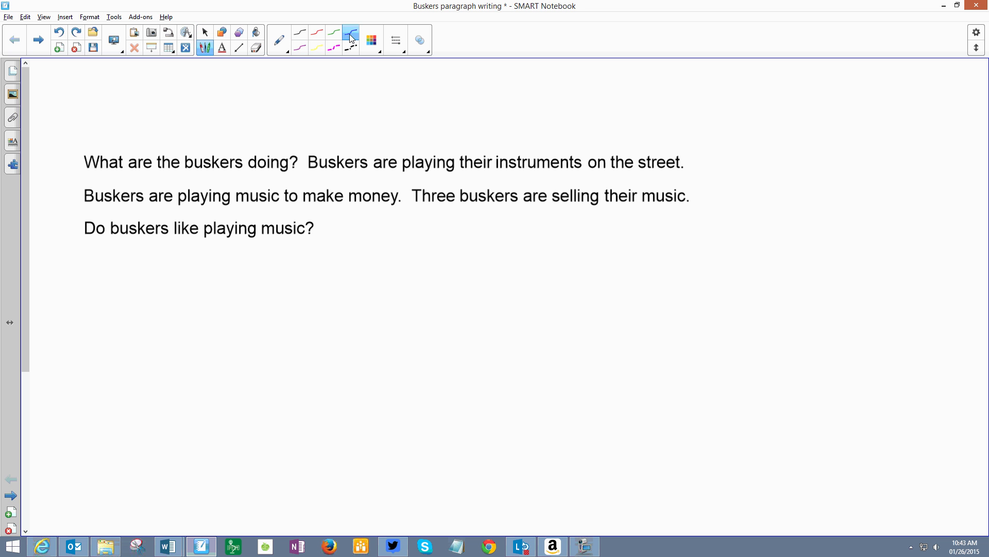
click(397, 44)
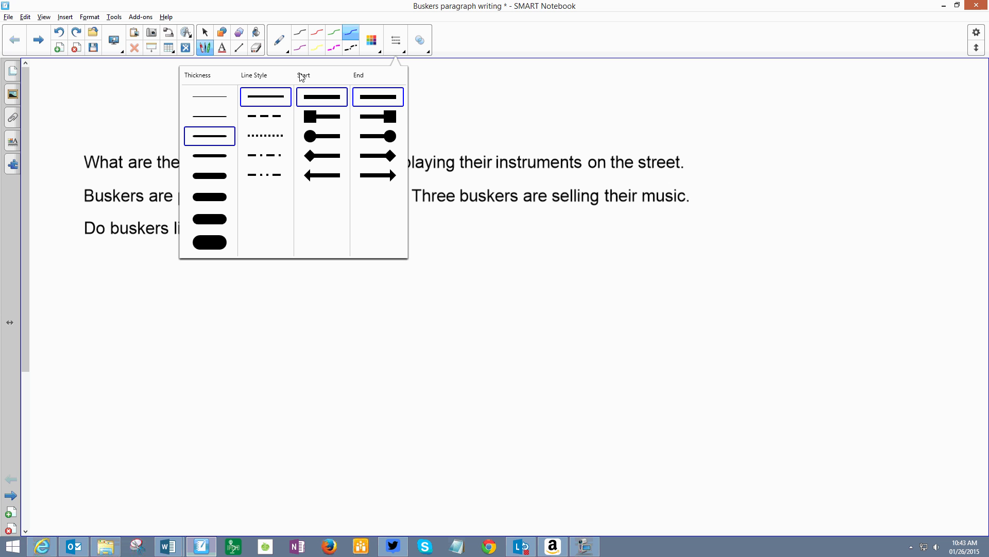
click(207, 99)
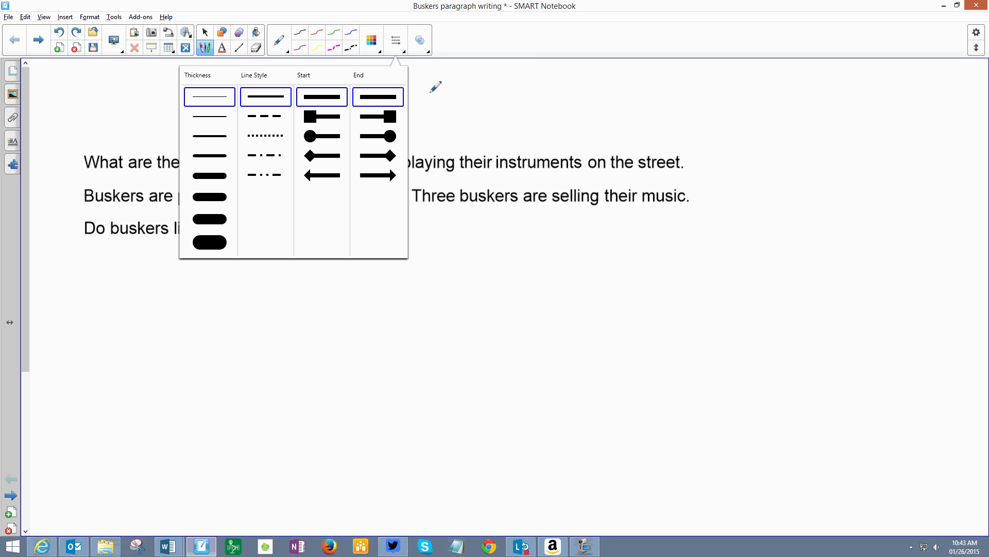
click(396, 43)
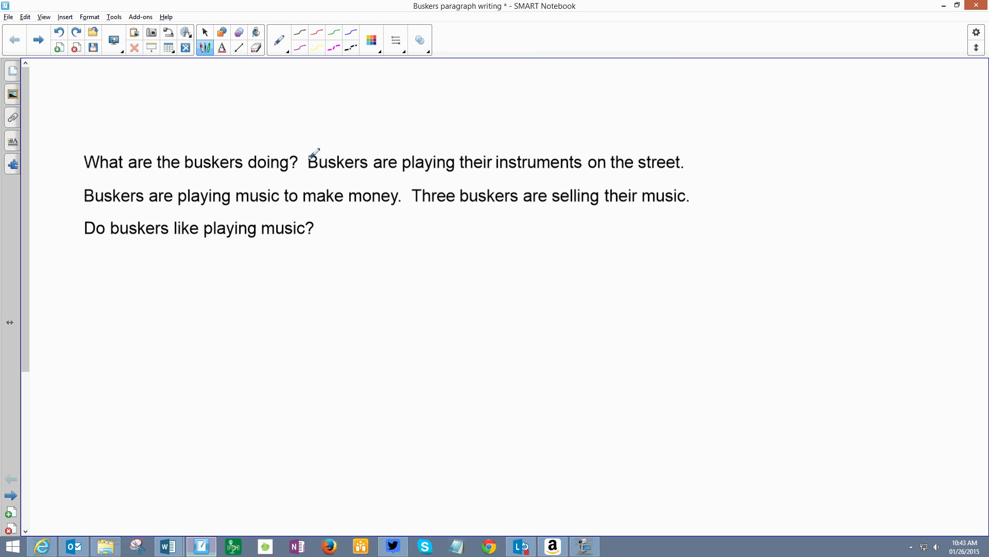
drag(310, 157, 369, 161)
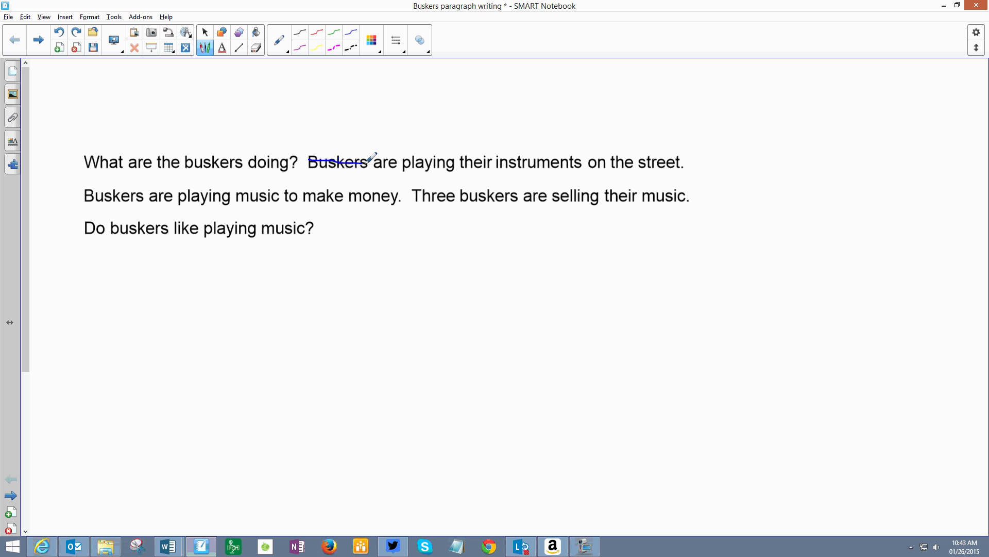
Step: Add the word "They" in blue text and place it just above the struck-through "Buskers"
click(222, 45)
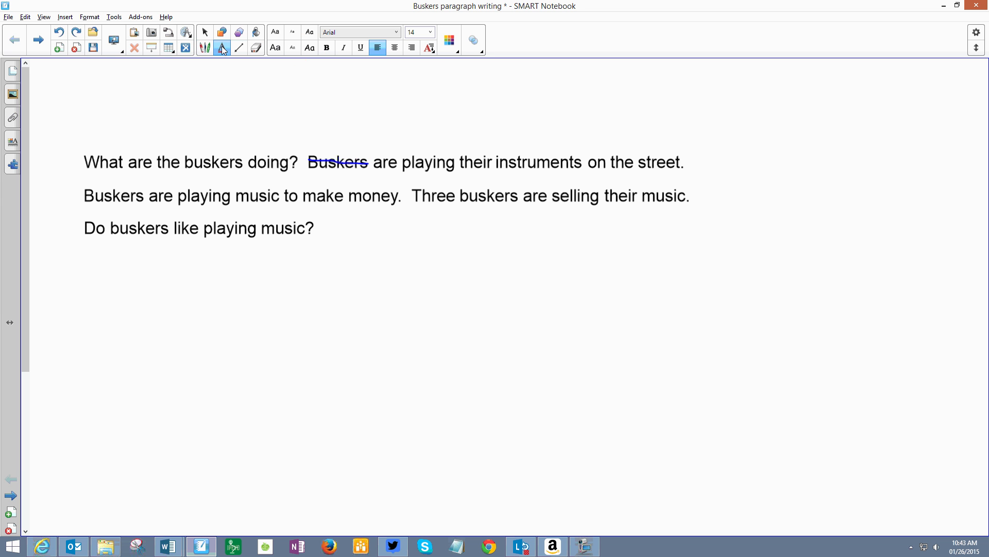
click(453, 48)
click(432, 110)
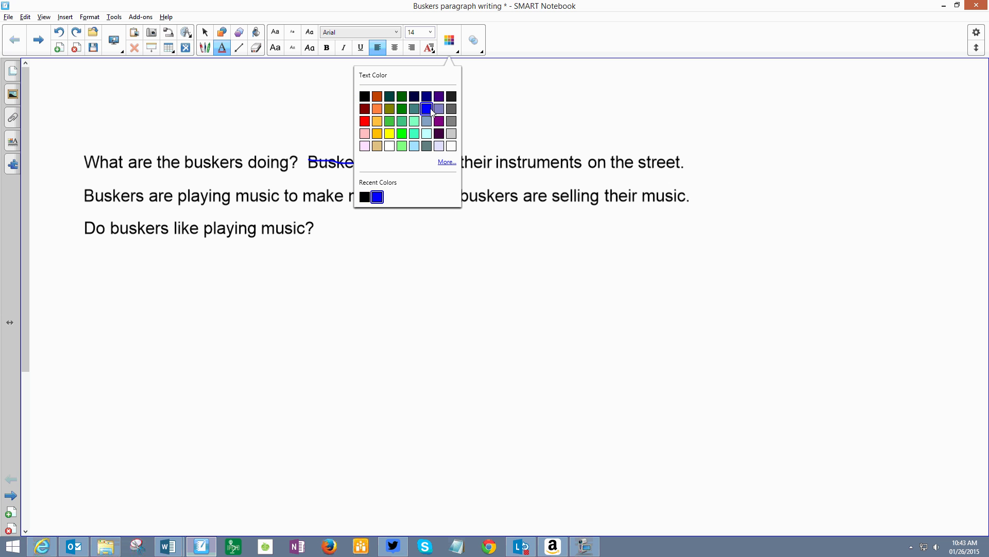
click(311, 139)
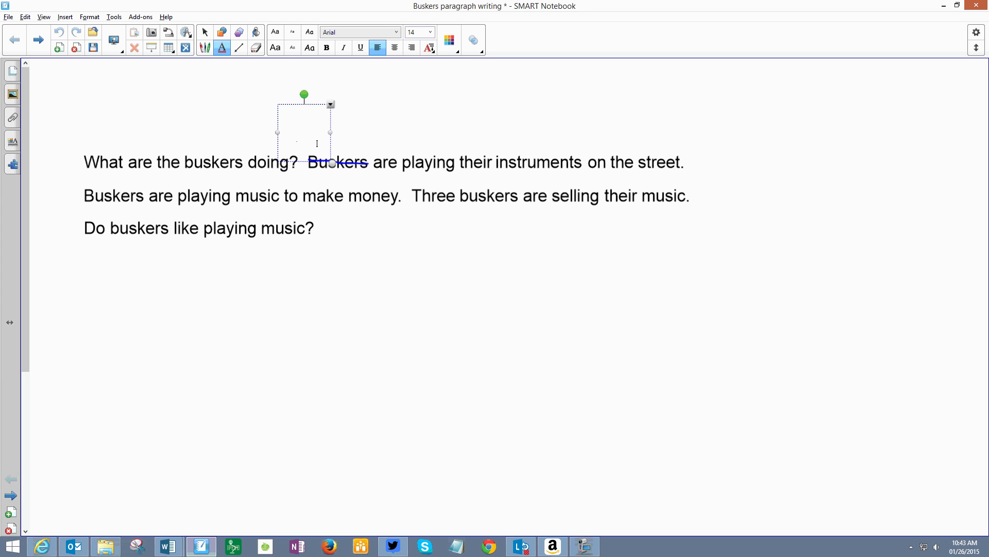
text(The)
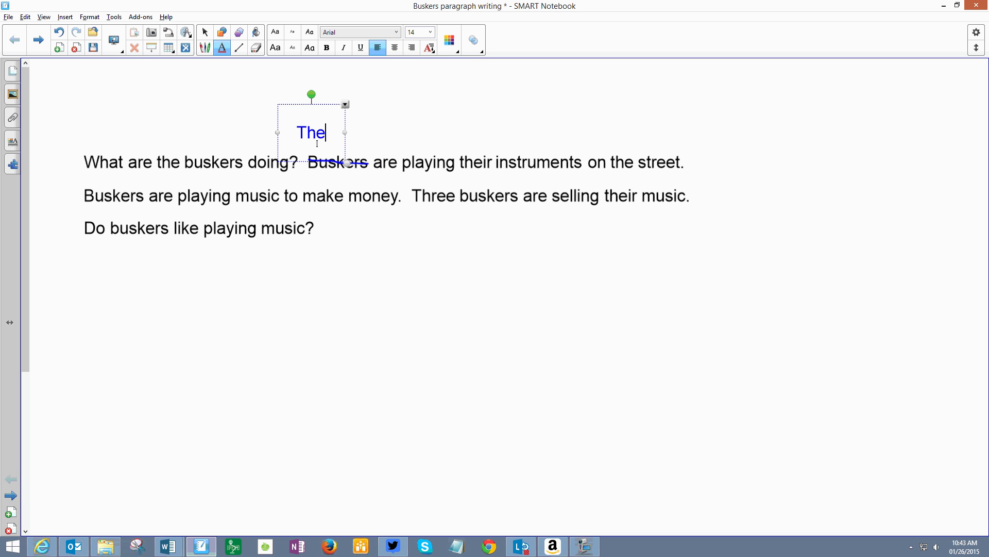
text(y)
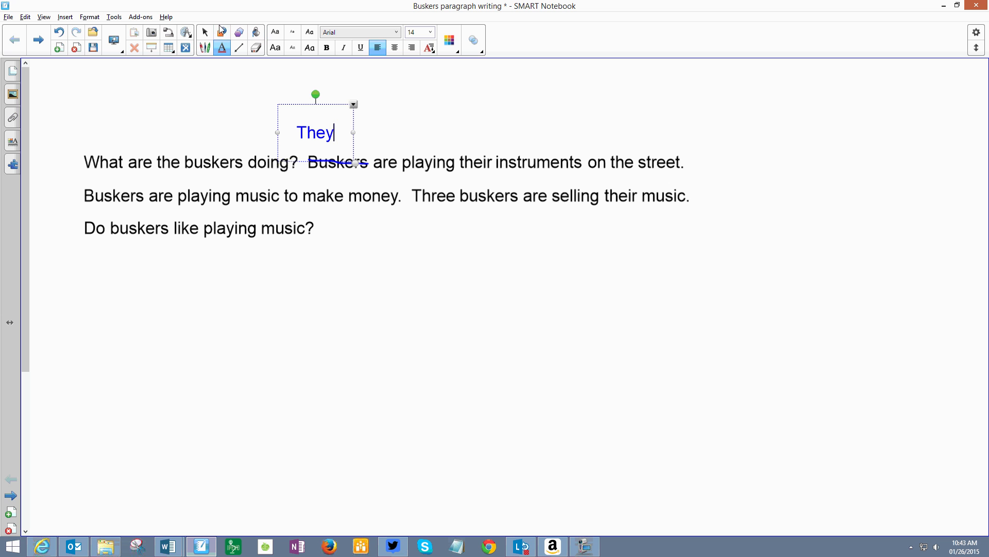
click(206, 34)
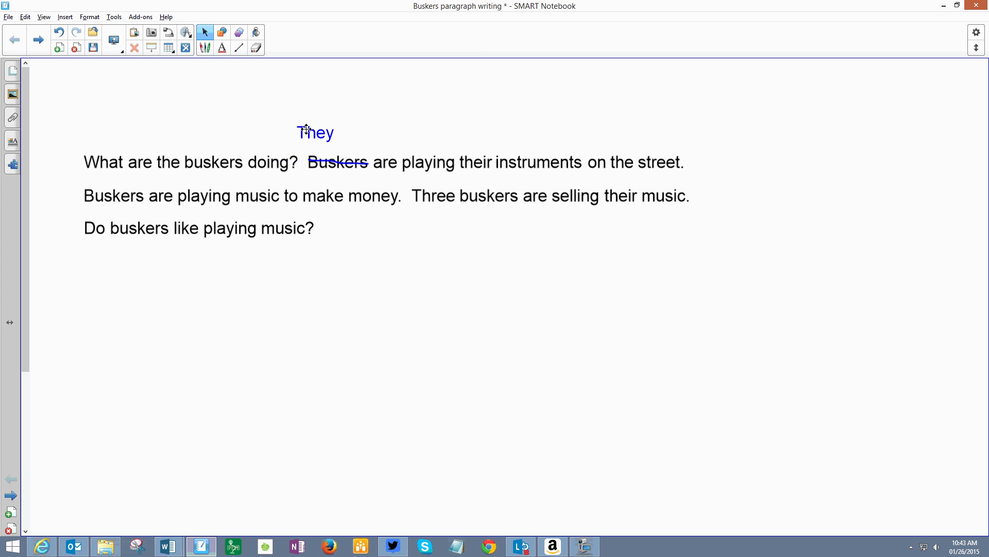
mouse_move(315, 132)
mouse_down()
mouse_move(342, 137)
mouse_move(331, 140)
mouse_up()
Step: Move the "Do buskers" and "Buskers are playing music" sentences down and place "Three buskers are selling their music." under the start of the opening line
drag(170, 226, 173, 325)
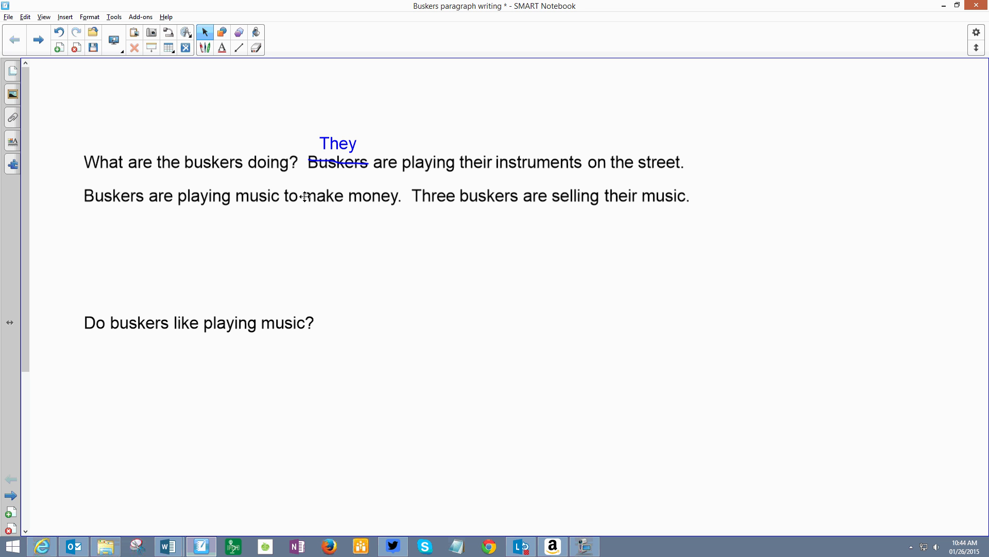
drag(306, 196, 303, 276)
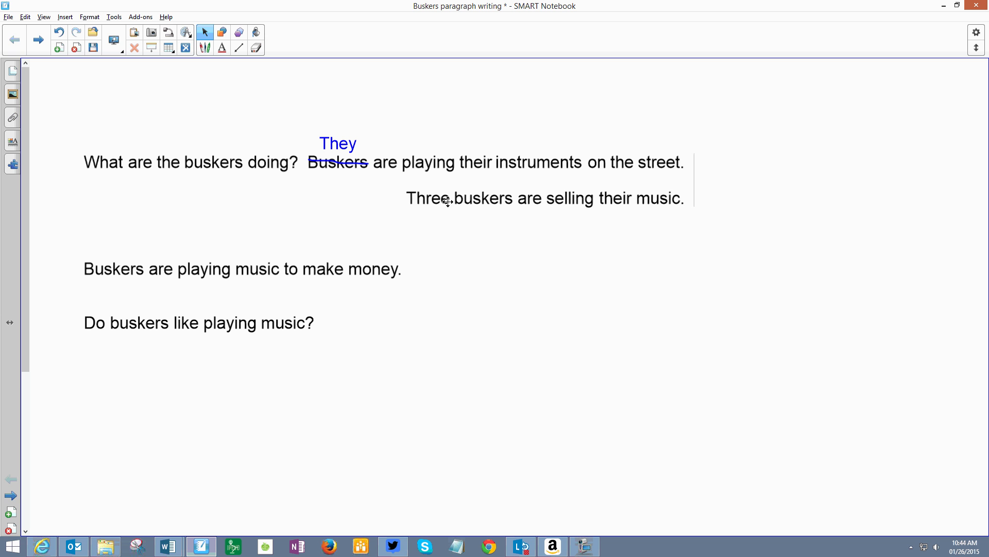
drag(450, 196, 153, 198)
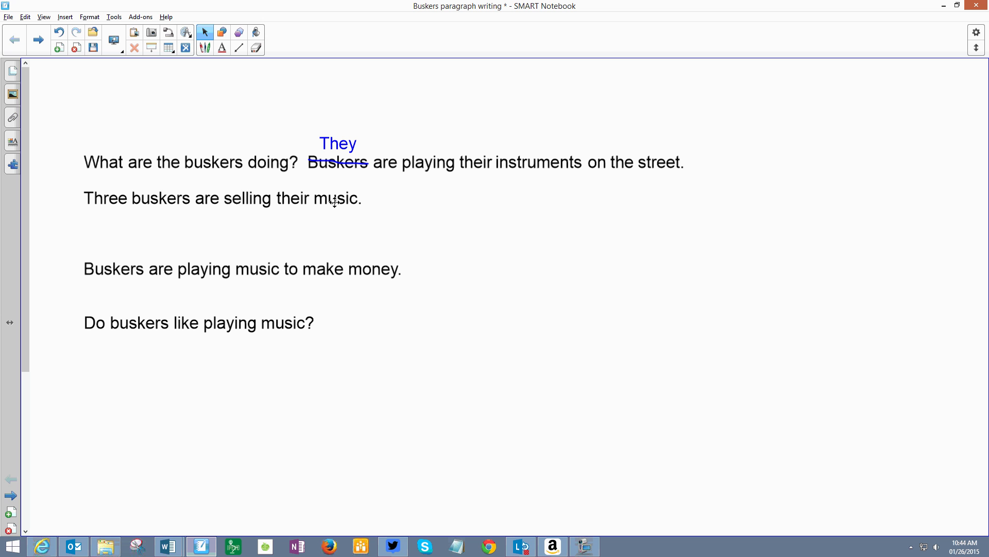
Step: Ungroup "Three buskers are selling their music." and shift "selling their music." right to leave a gap after "are"
right_click(148, 200)
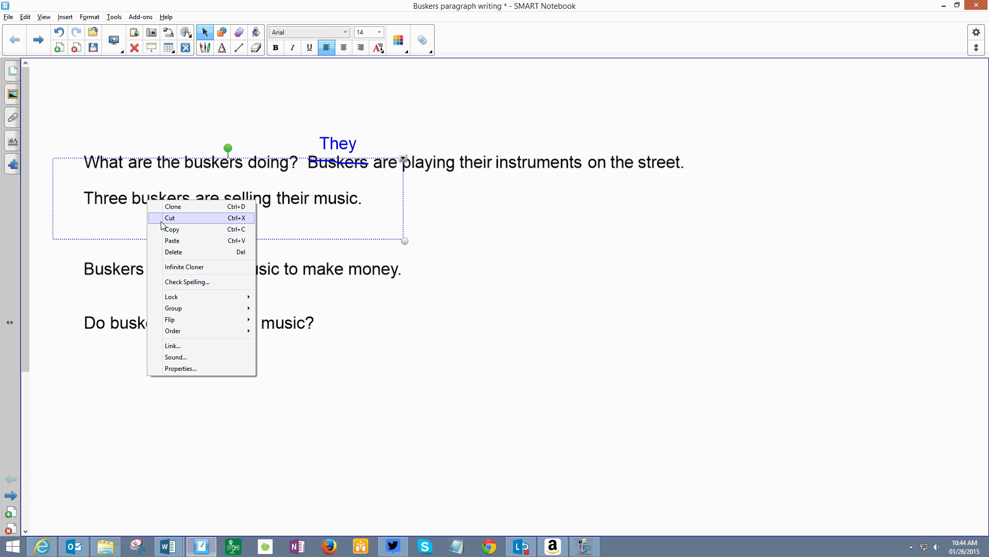
mouse_move(179, 309)
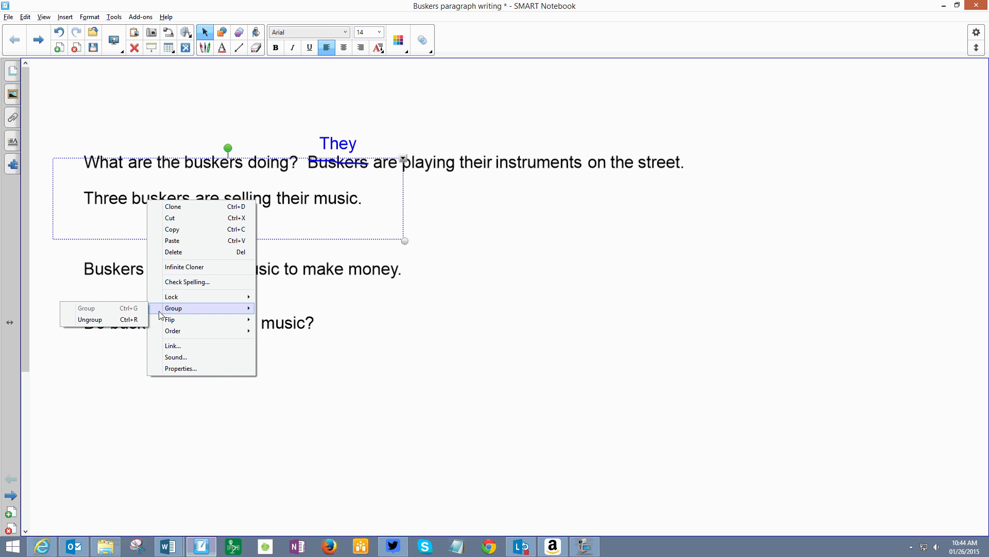
click(124, 323)
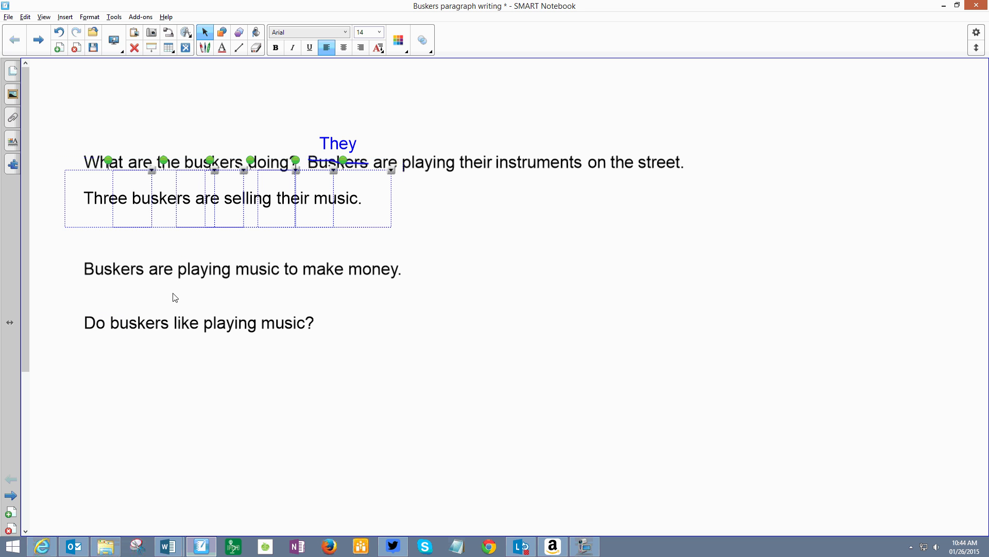
click(362, 260)
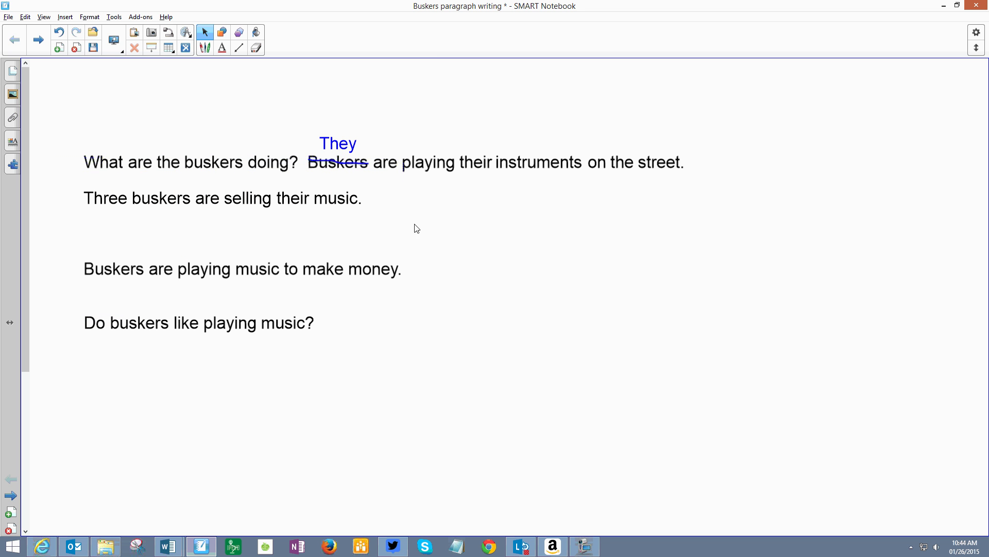
drag(409, 221, 371, 198)
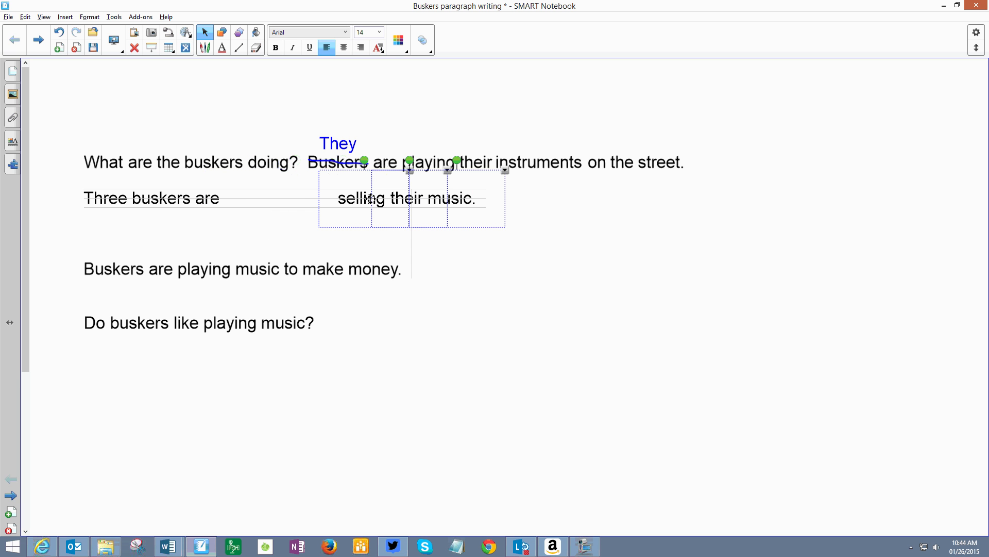
click(171, 245)
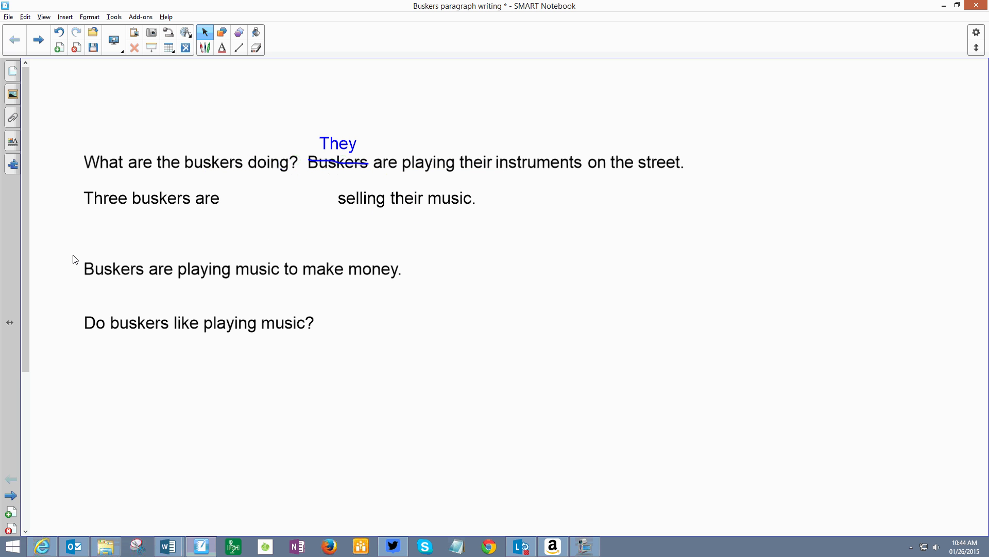
Step: Ungroup "Buskers are playing music to make money." and move "playing" into the gap after "Three buskers are"
drag(72, 252, 437, 286)
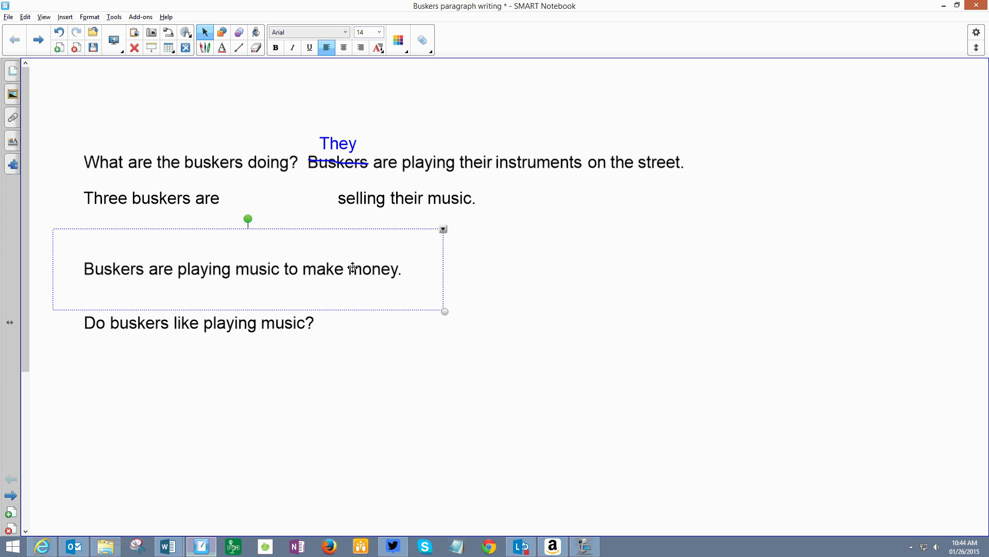
key(ctrl+shift+g)
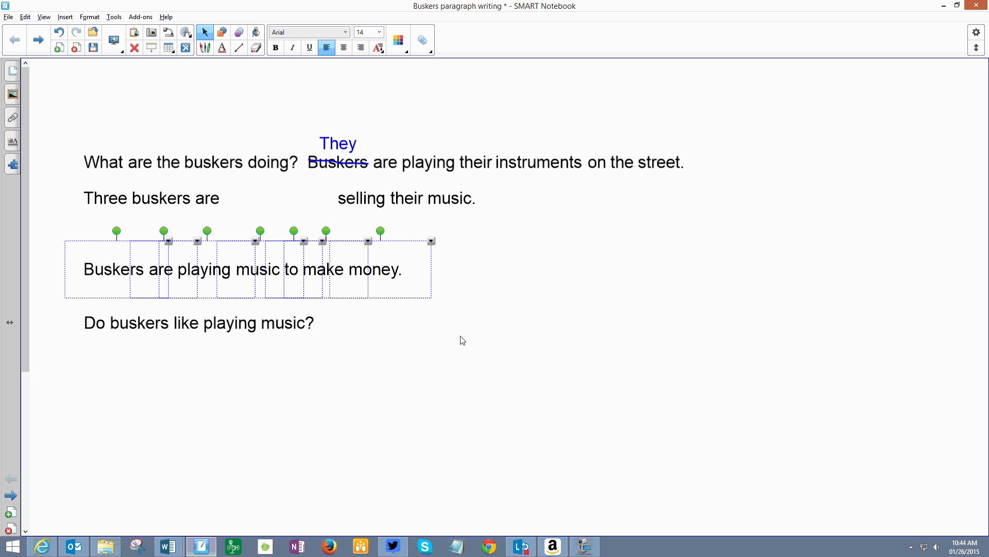
click(347, 327)
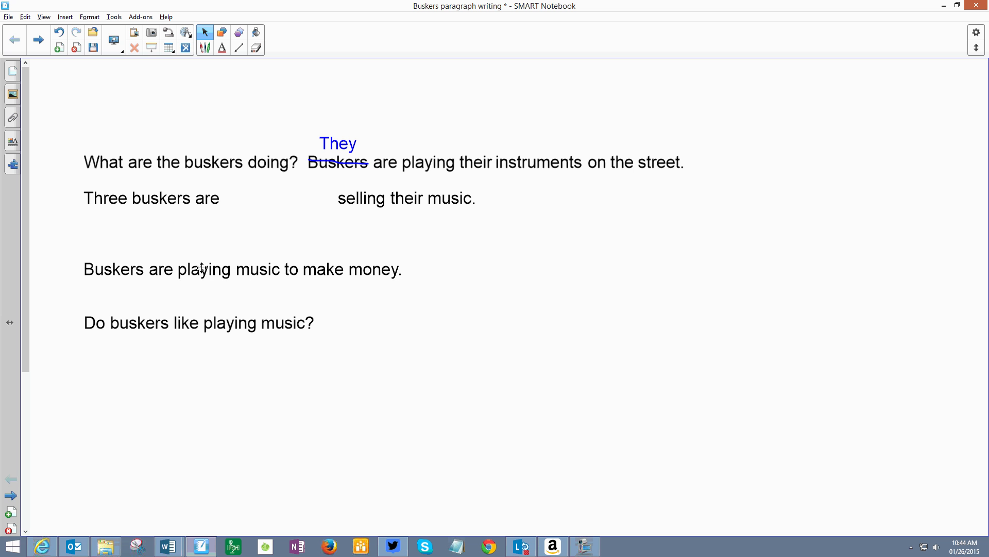
drag(212, 272, 255, 197)
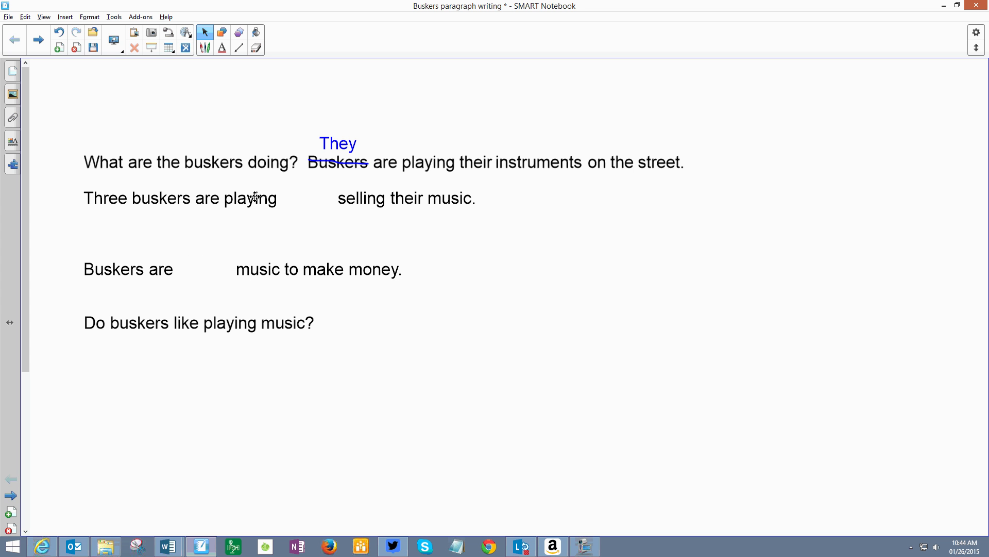
Step: Add the word "and" in blue text and align it after "Three buskers are playing"
click(222, 48)
click(286, 196)
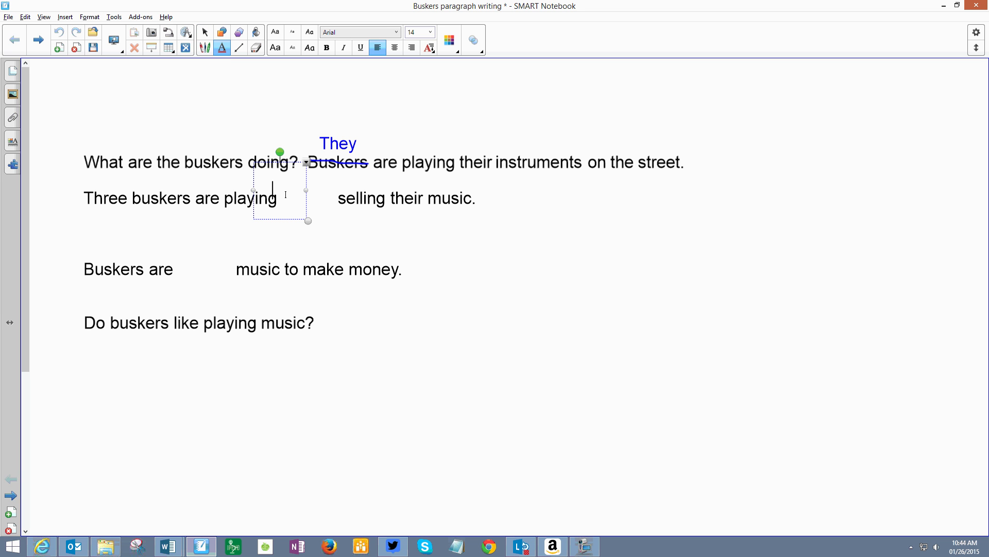
text(and)
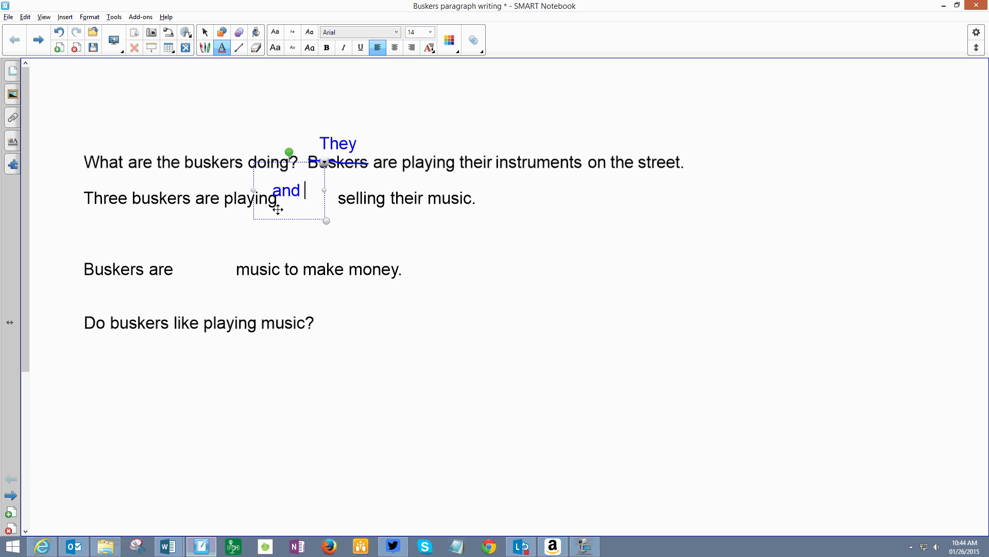
click(204, 31)
mouse_move(297, 199)
mouse_down()
mouse_move(316, 206)
mouse_move(307, 202)
mouse_up()
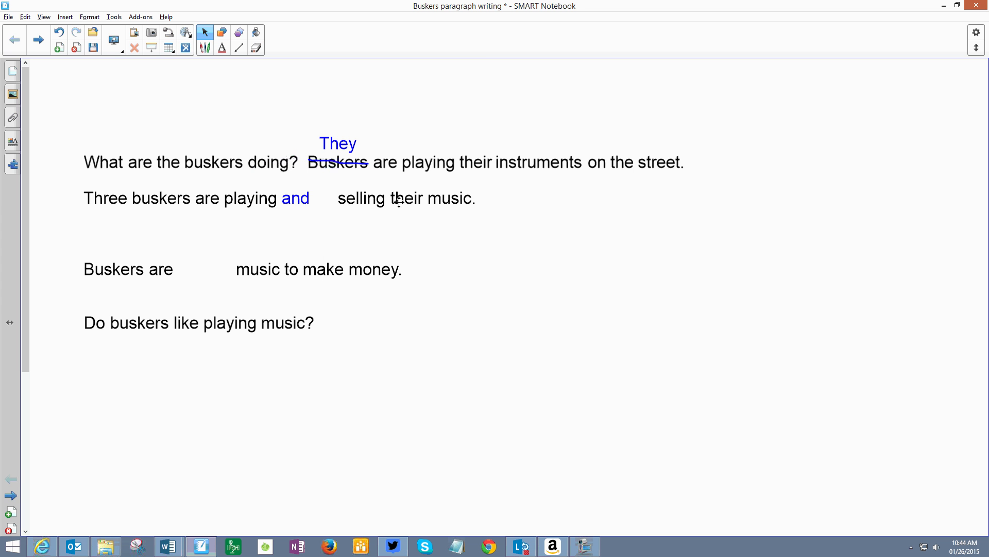
Step: Shift "selling their music." left together so it follows directly after "and"
click(338, 192)
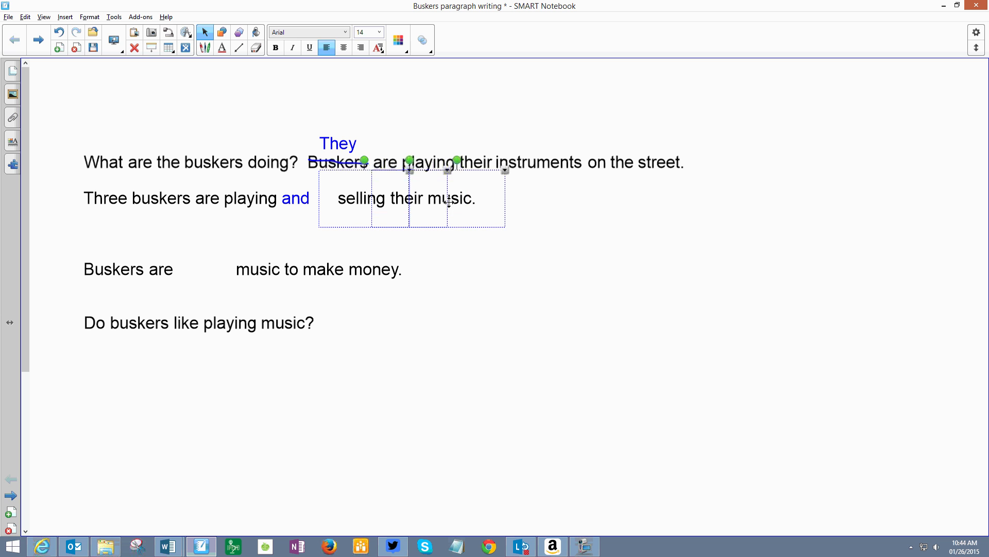
drag(441, 194, 420, 193)
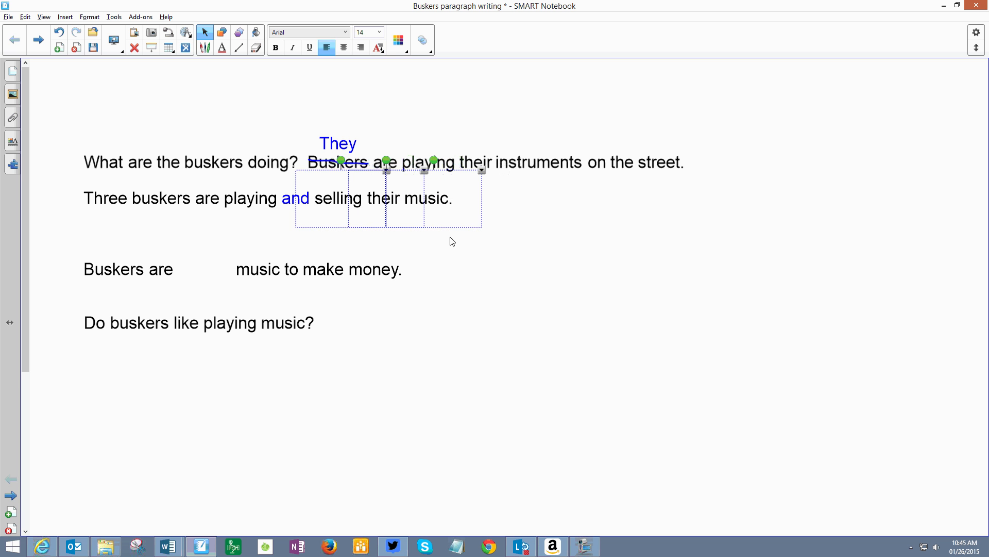
click(449, 243)
Step: Move the words "to make money." together from the lower sentence to the end of "selling their music."
click(292, 260)
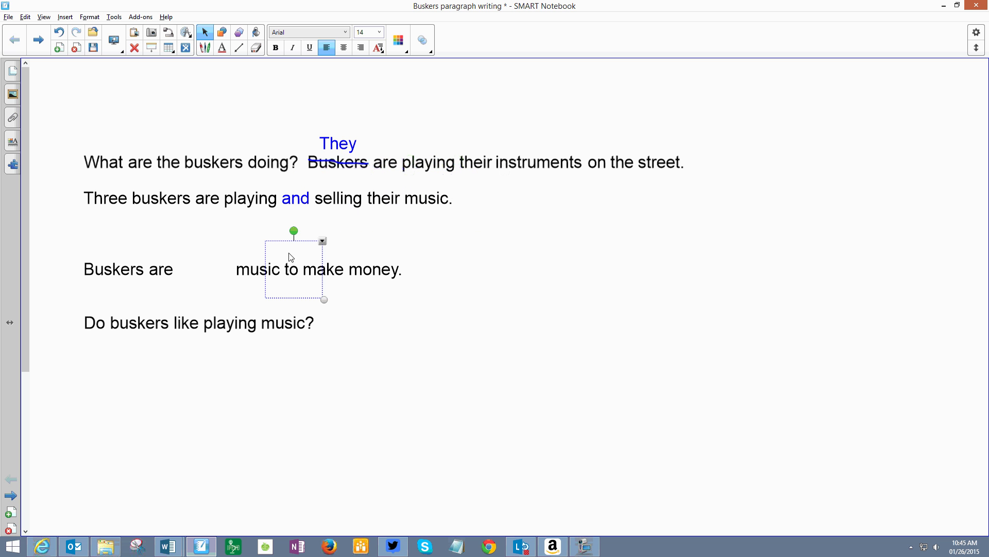
click(257, 228)
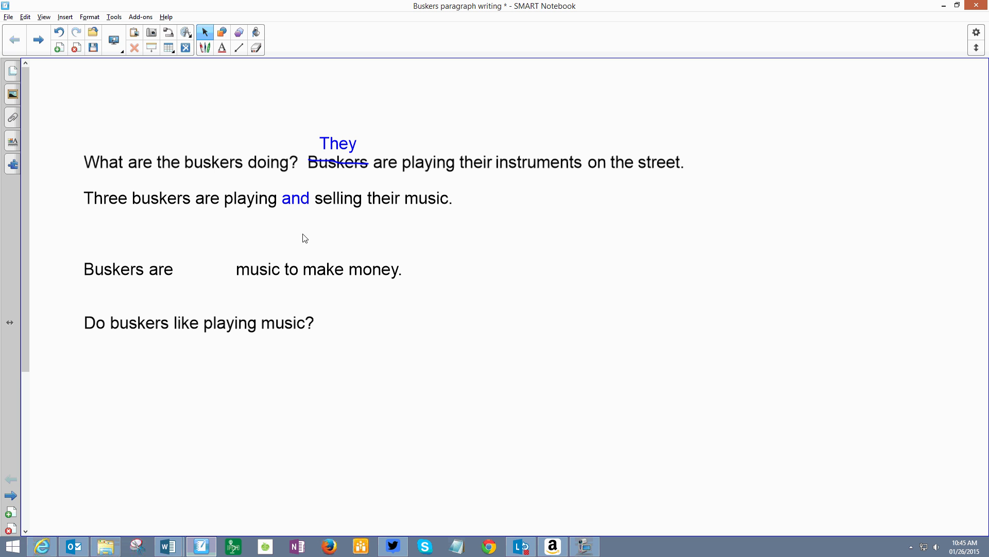
drag(285, 232, 572, 201)
click(414, 234)
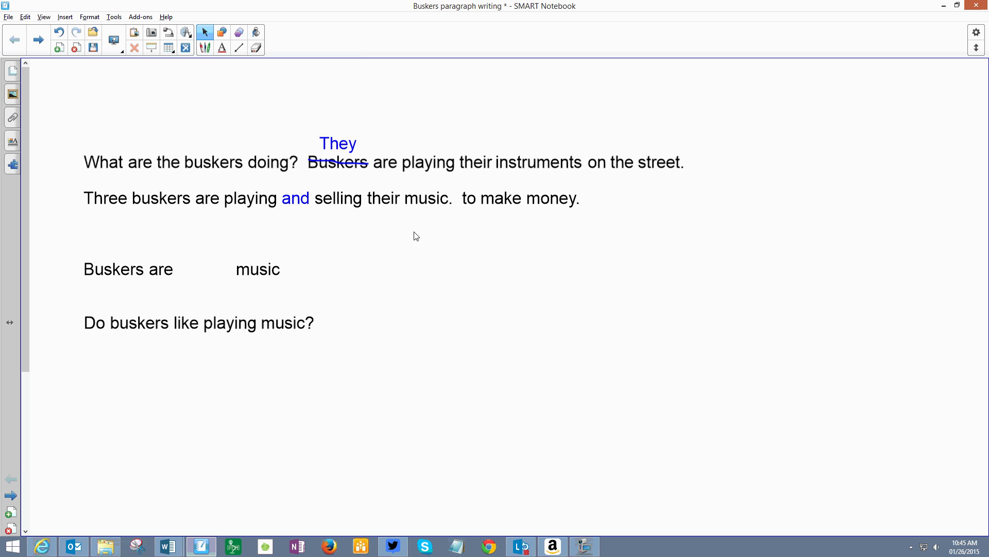
Step: Delete the period after "music" and shift "to make money." left to close the gap
click(448, 204)
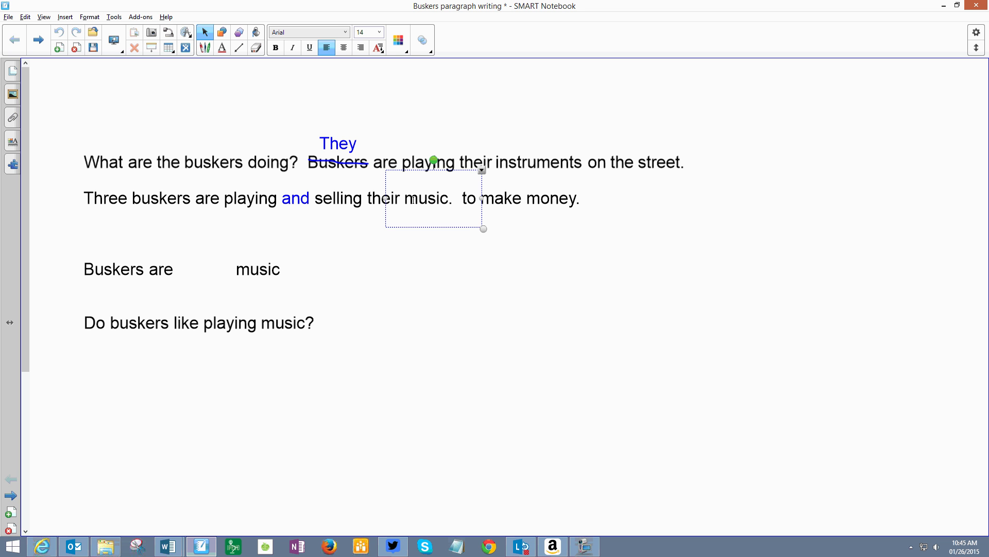
key(BackSpace)
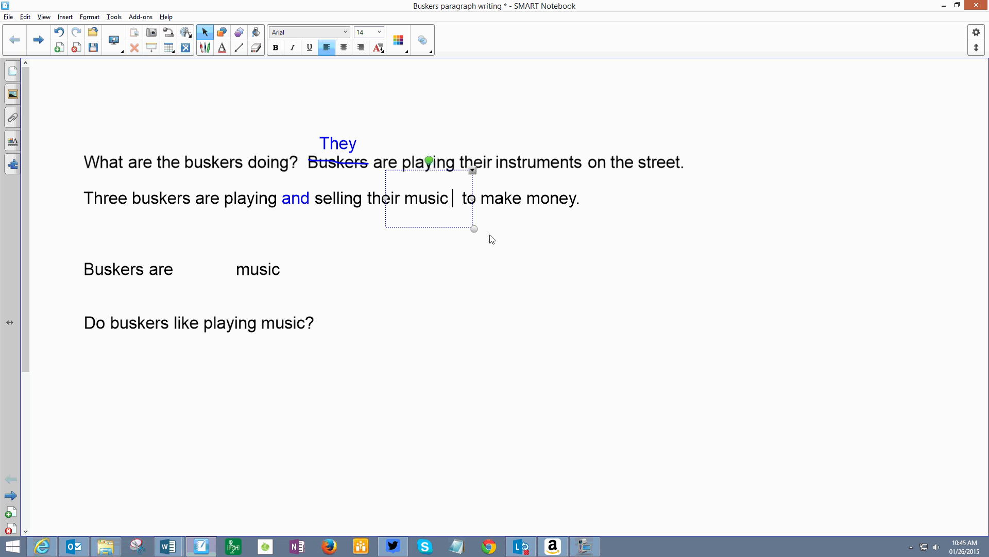
click(473, 214)
drag(457, 178, 551, 199)
click(501, 254)
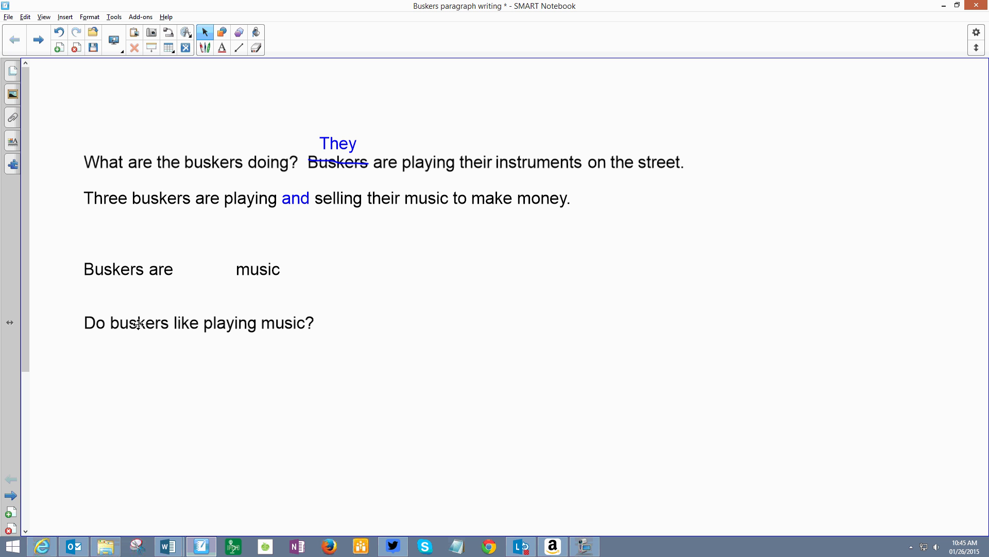
Step: Align "Do buskers like playing music?" after "money." and move the leftover words "Buskers are" and "music" well below the paragraph
drag(127, 315, 628, 193)
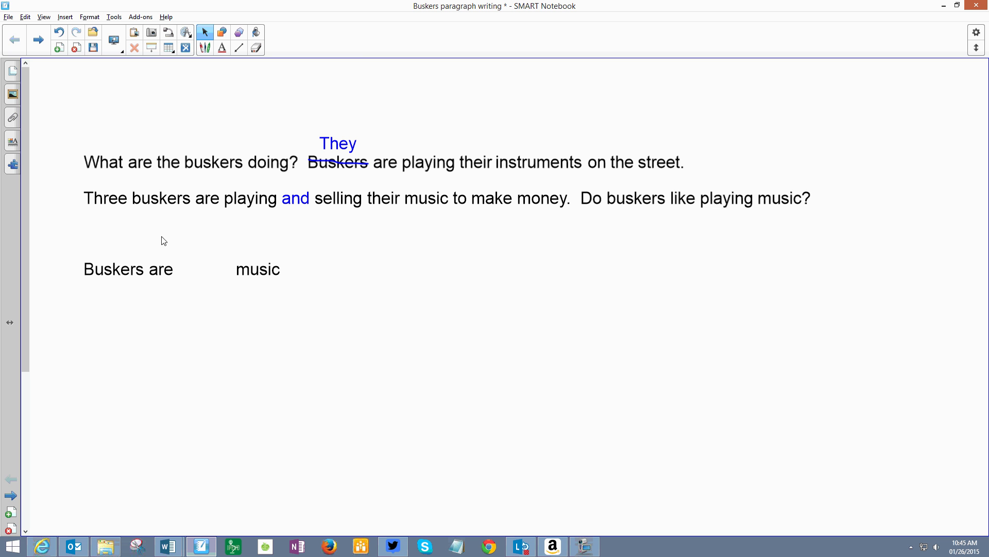
drag(78, 249, 413, 343)
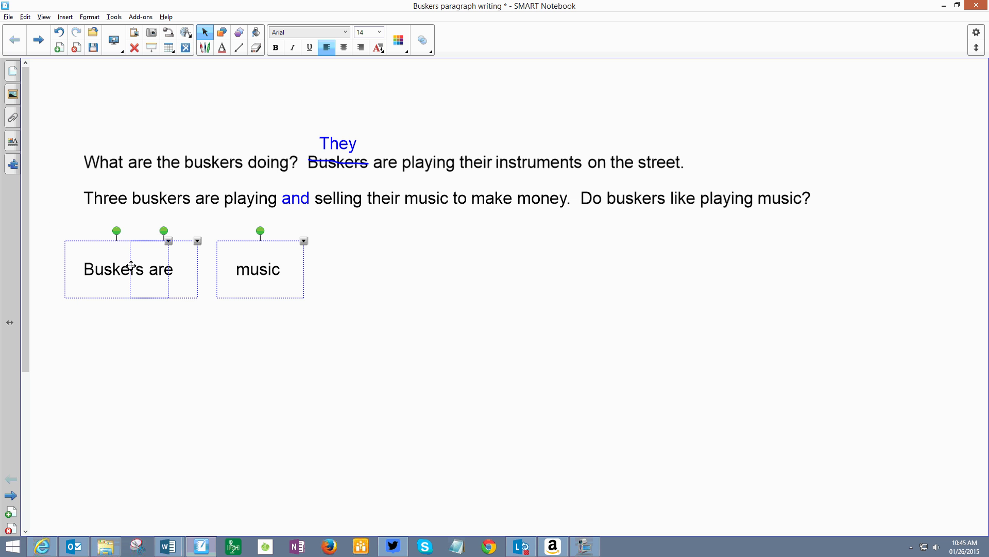
drag(127, 260, 211, 466)
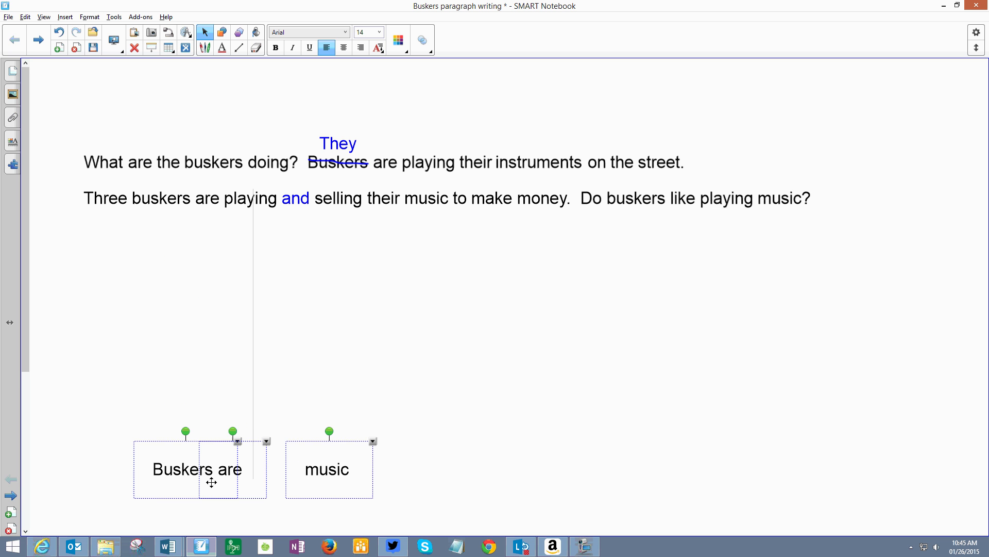
click(140, 328)
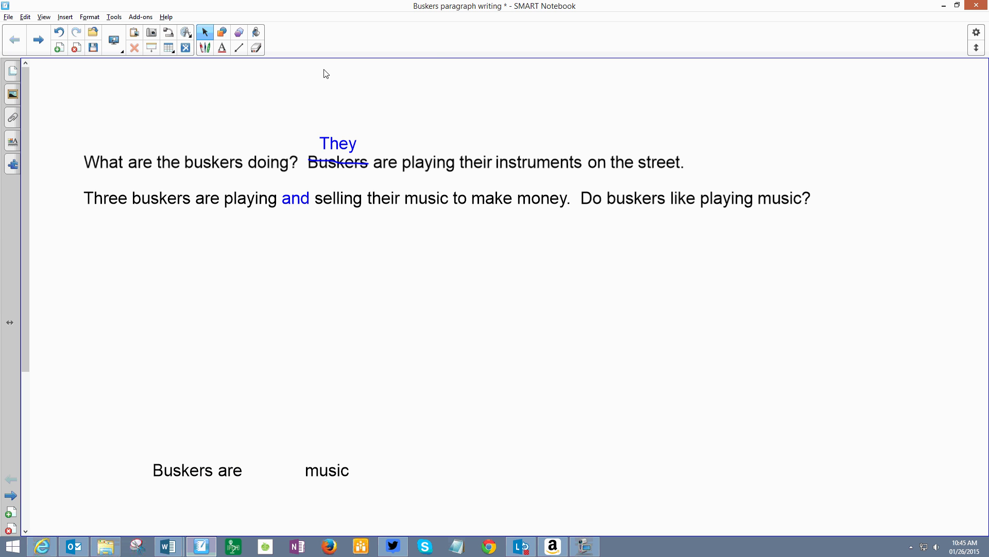